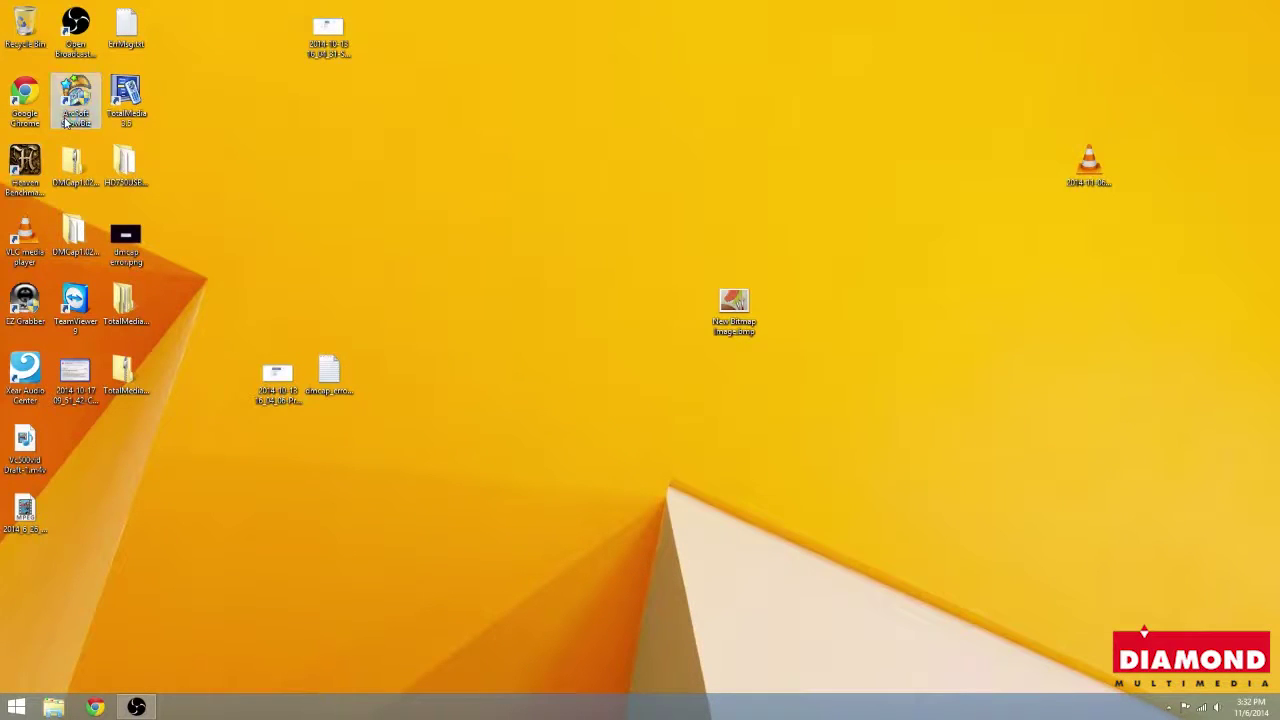
Launch ArcSoft ShowBiz from its desktop shortcut, opening on the Edit workspace.
{"action": "double_click", "coordinate": [66, 120]}
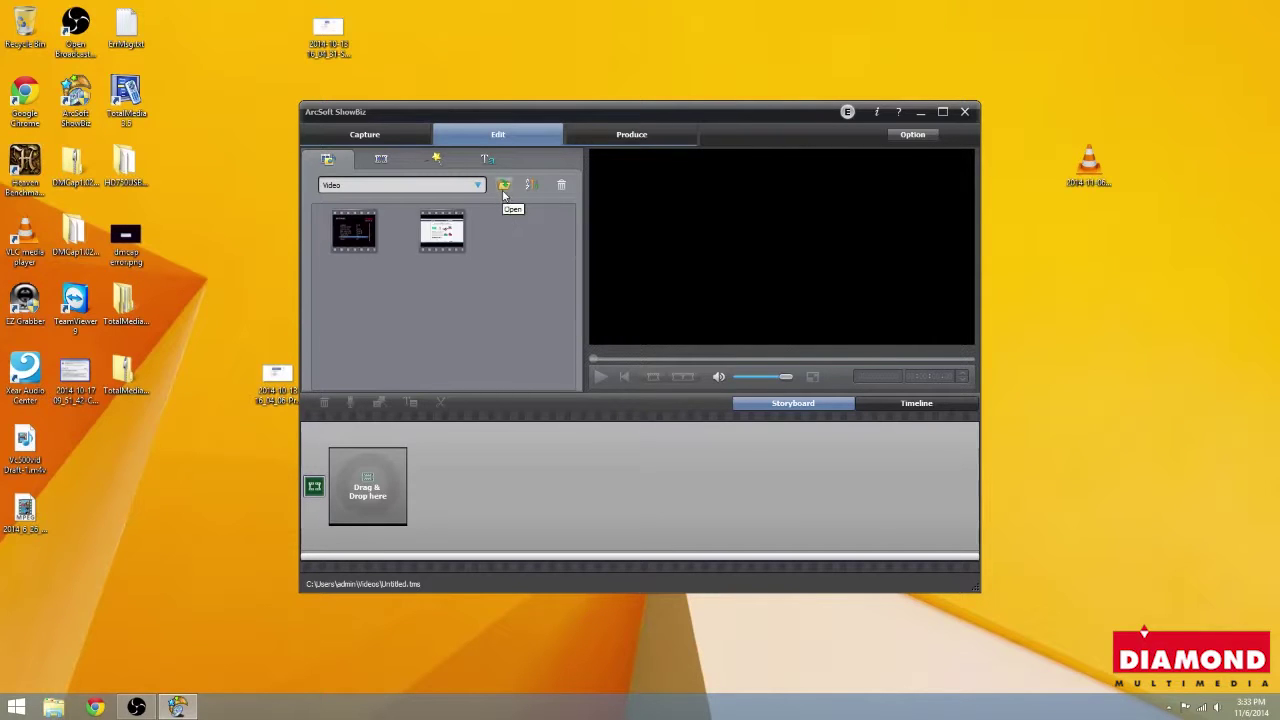
Import 2014_6_26_8_35_6.mpg and place the first video clip in the storyboard's first slot.
{"action": "left_click", "coordinate": [504, 192]}
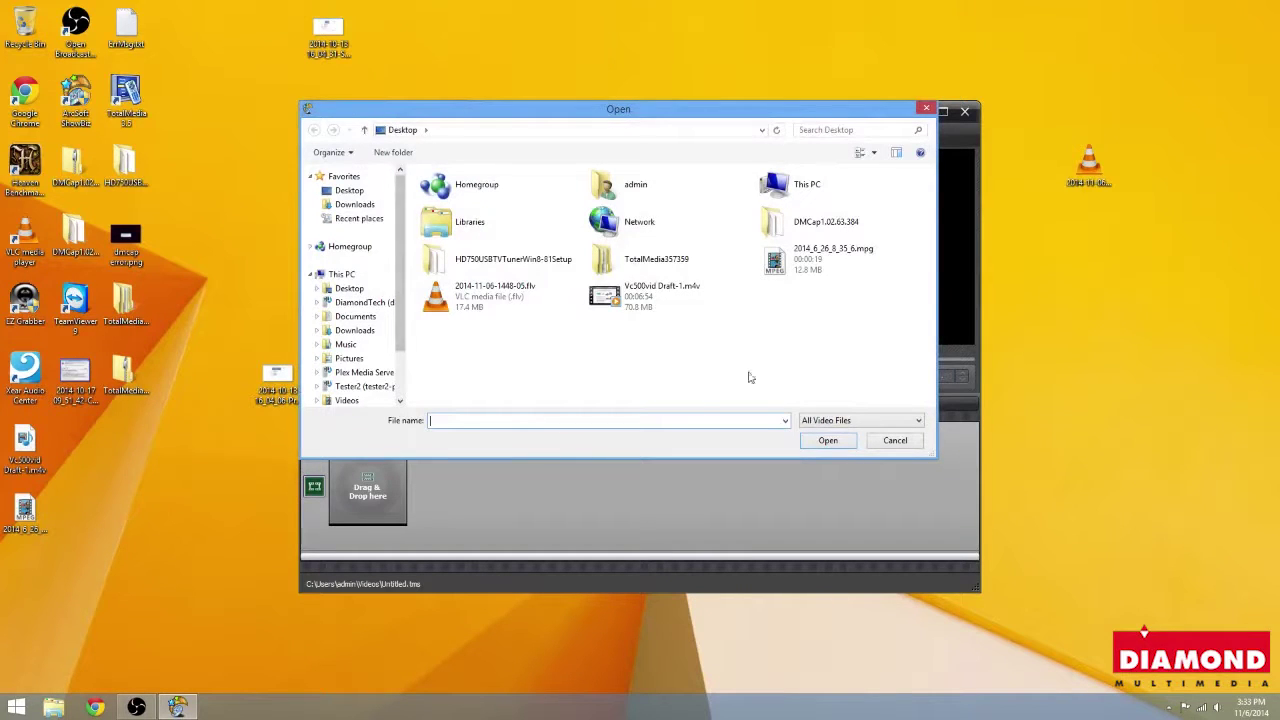
{"action": "left_click", "coordinate": [822, 264]}
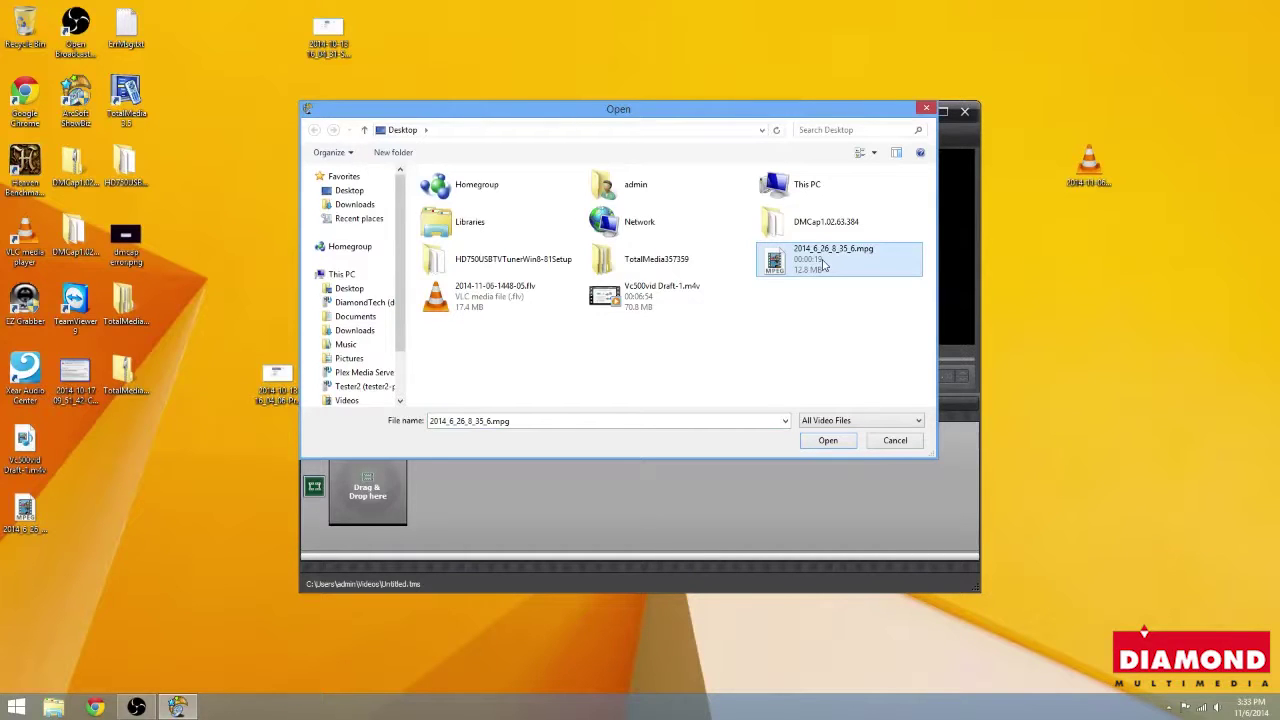
{"action": "left_click", "coordinate": [825, 445]}
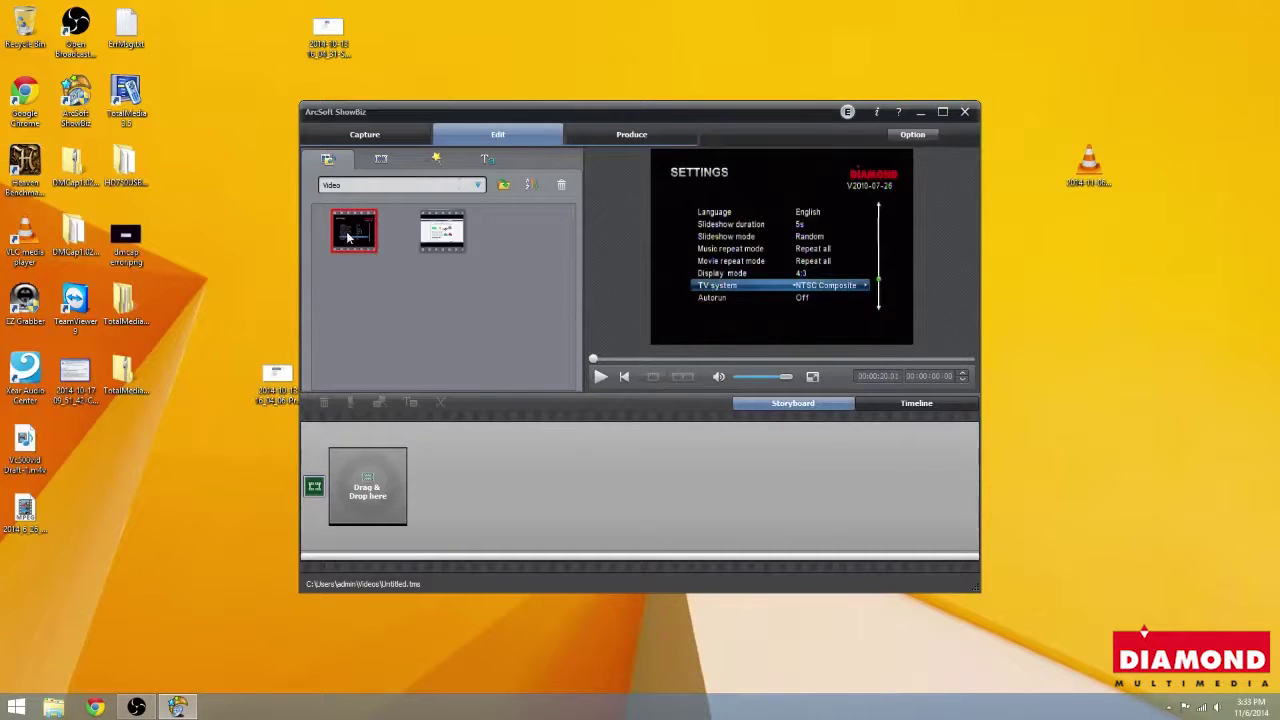
{"action": "left_click_drag", "start_coordinate": [349, 237], "coordinate": [378, 501]}
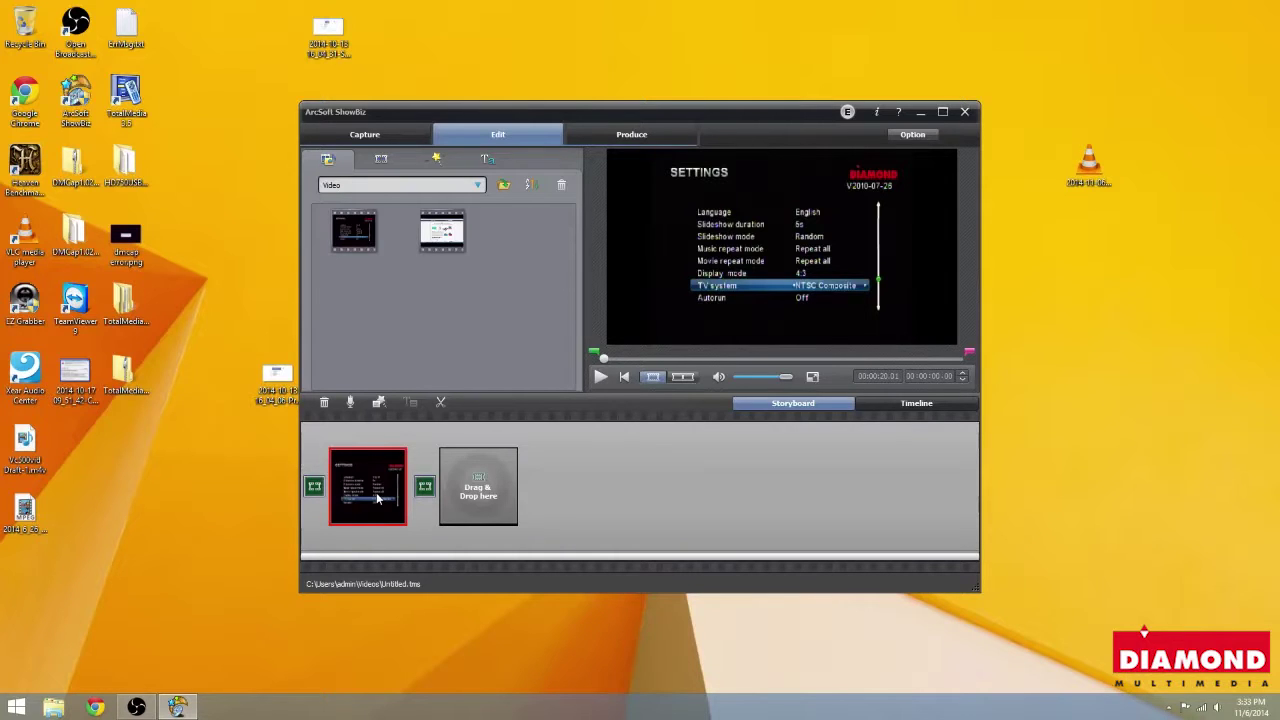
Multi-trim the clip with a mark-in at about 3 s and mark-out at about 7 s.
{"action": "left_click", "coordinate": [440, 403]}
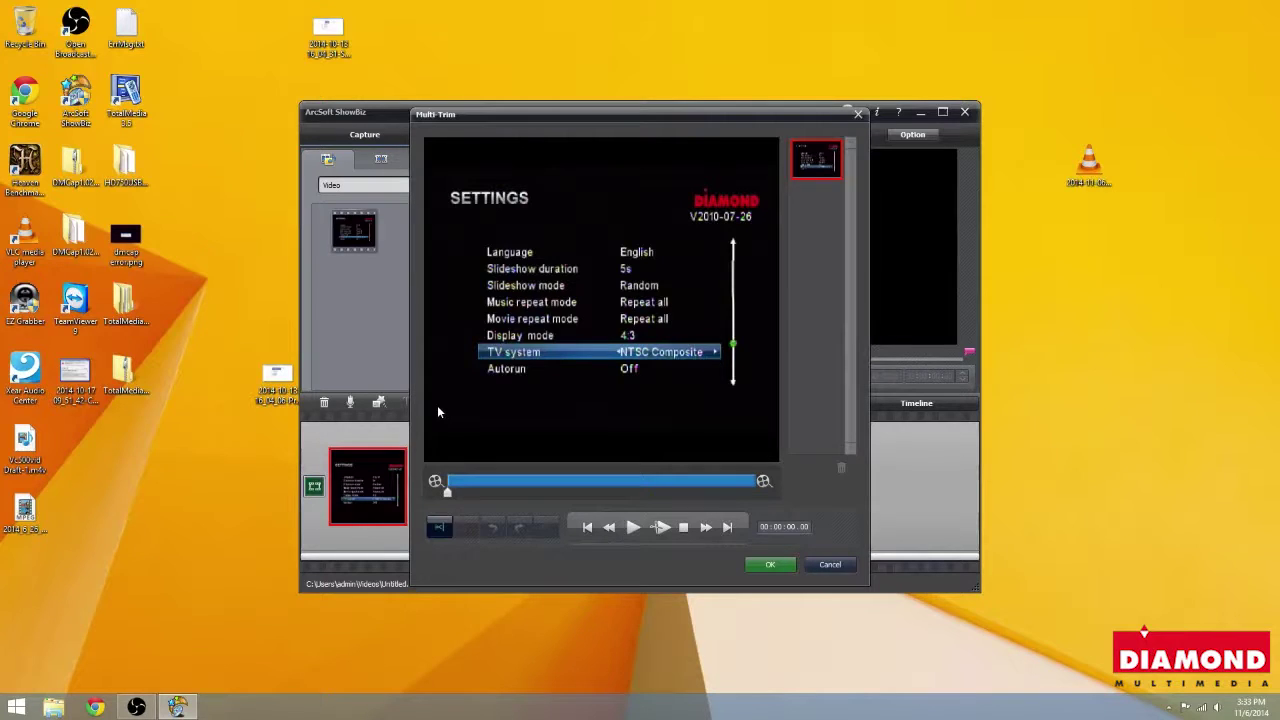
{"action": "left_click", "coordinate": [449, 491]}
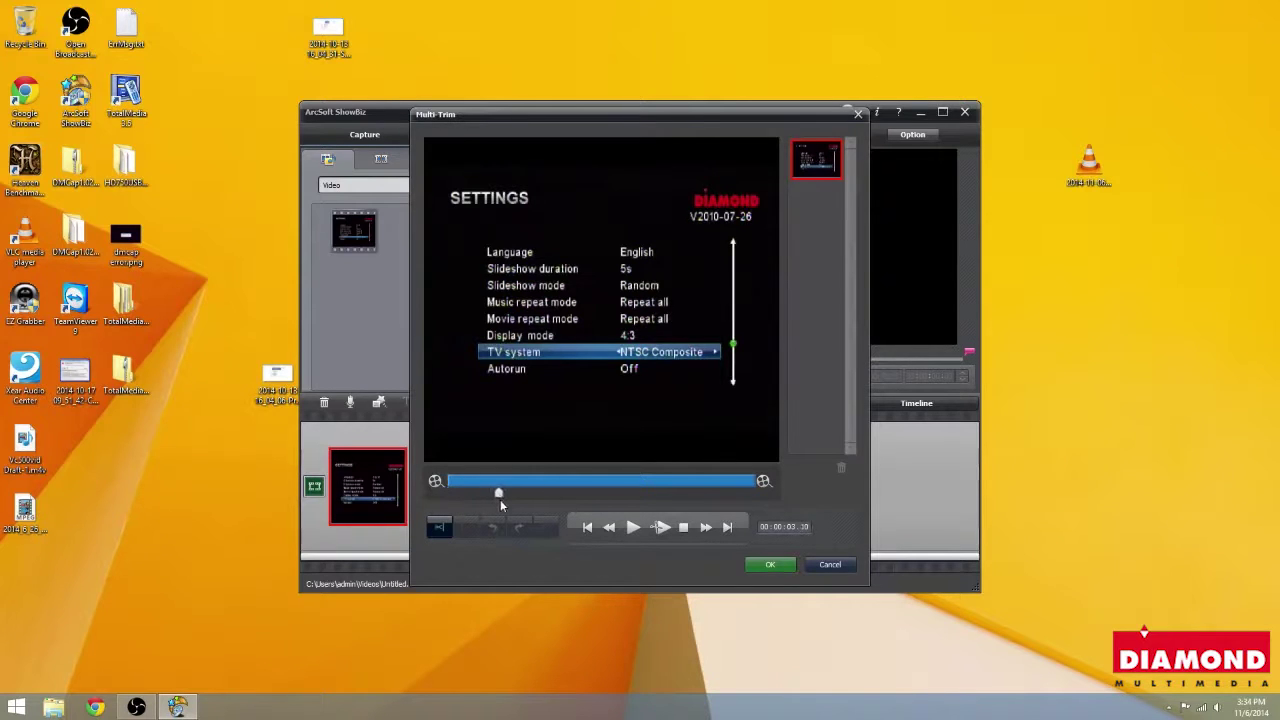
{"action": "left_click_drag", "start_coordinate": [501, 501], "coordinate": [506, 499]}
{"action": "left_click", "coordinate": [440, 530]}
{"action": "left_click_drag", "start_coordinate": [505, 494], "coordinate": [564, 496]}
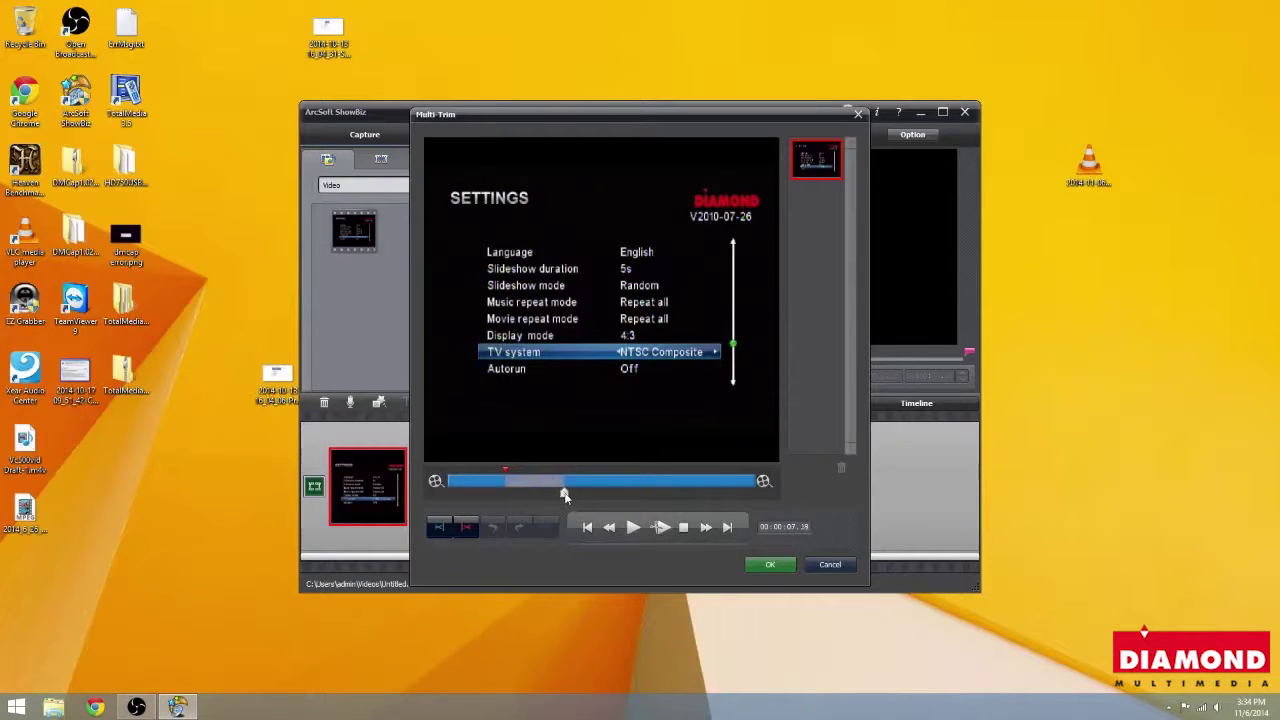
{"action": "left_click", "coordinate": [469, 533]}
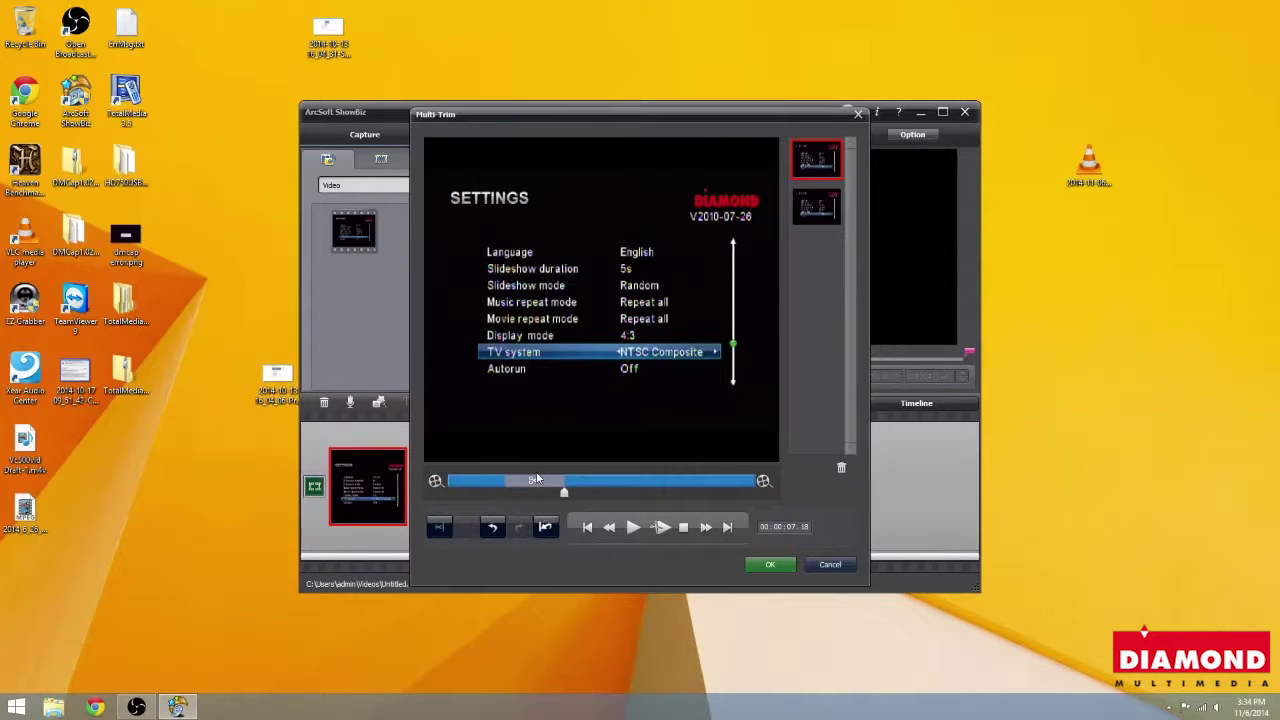
{"action": "left_click", "coordinate": [782, 566]}
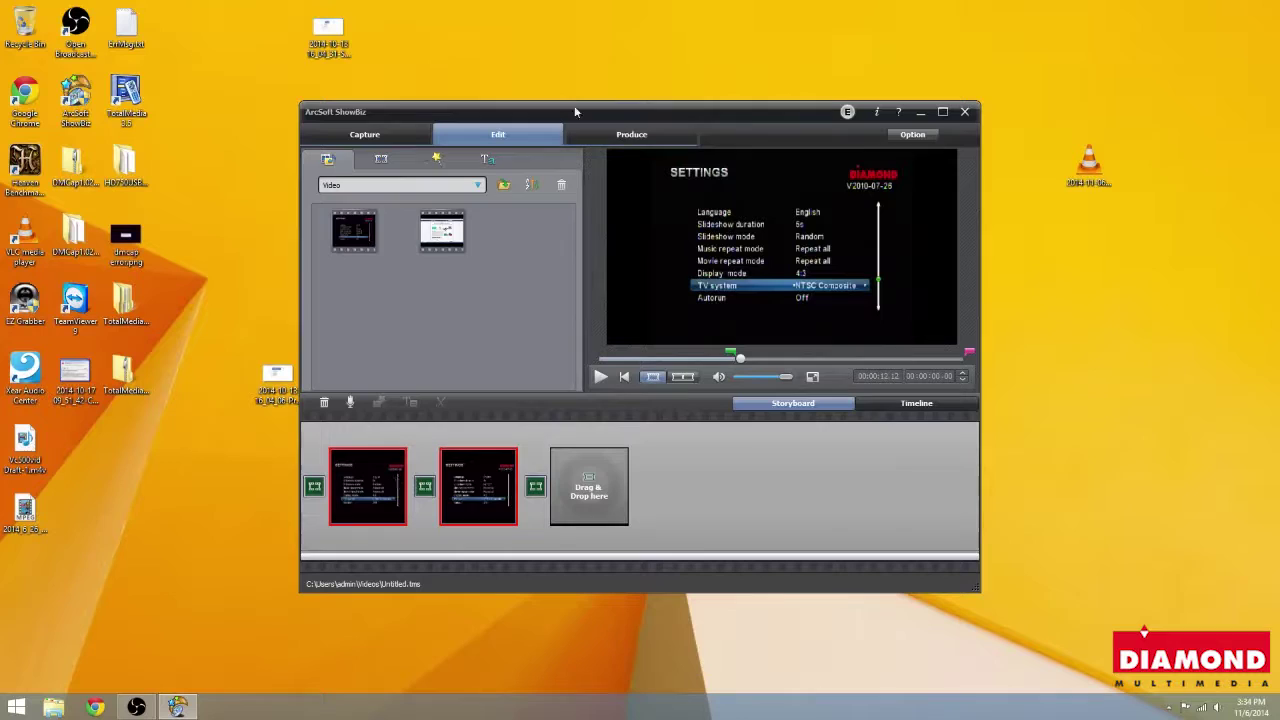
Choose Create DVD from the production options and agree to save the project first.
{"action": "left_click", "coordinate": [598, 134]}
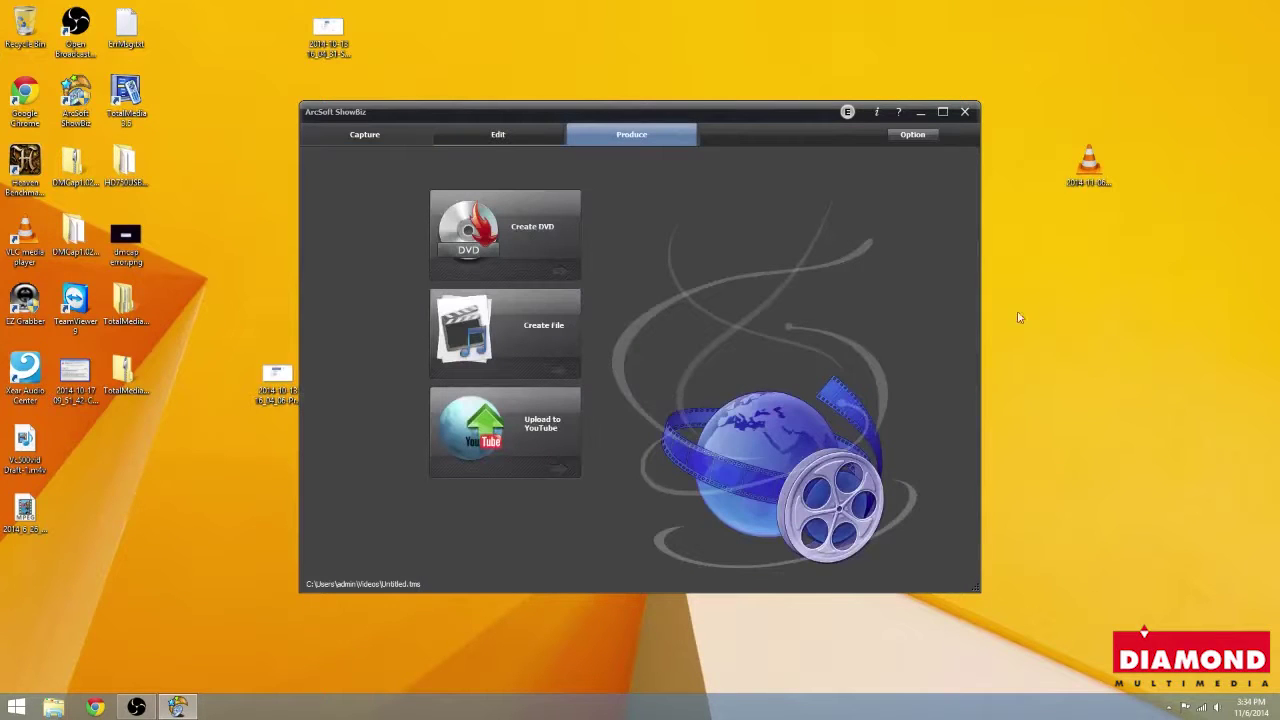
{"action": "left_click", "coordinate": [524, 226]}
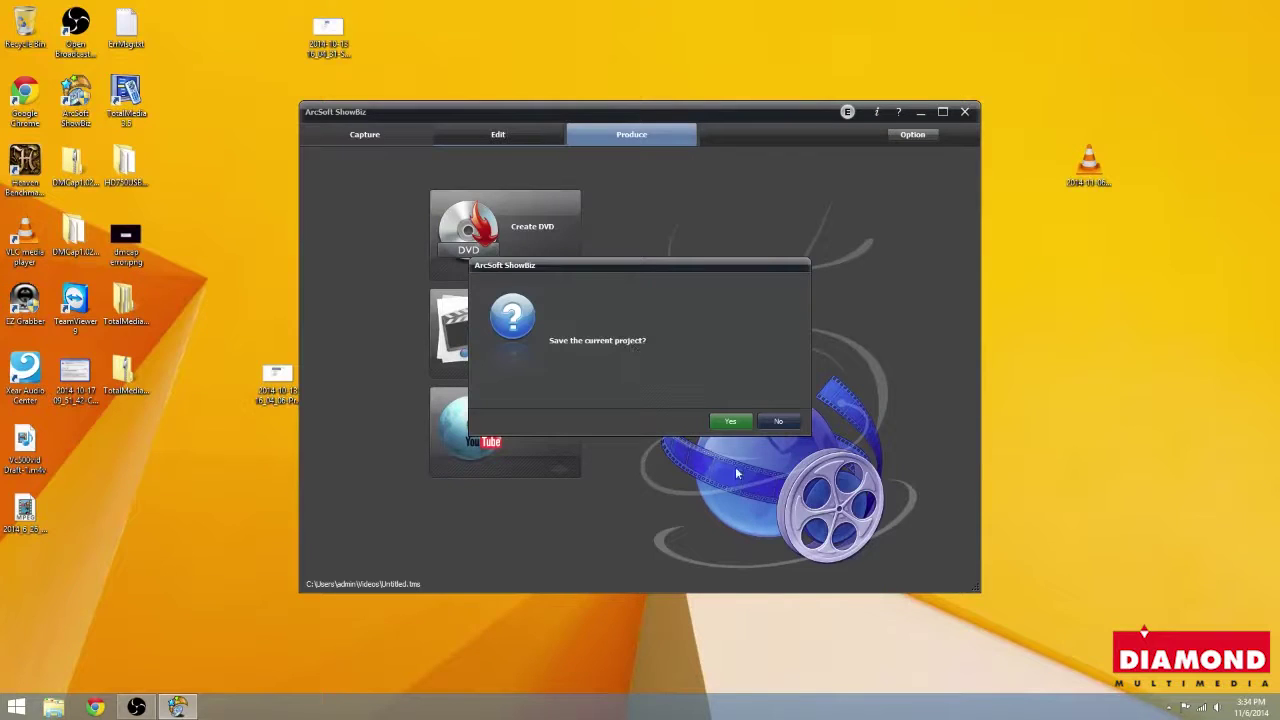
{"action": "left_click", "coordinate": [732, 422]}
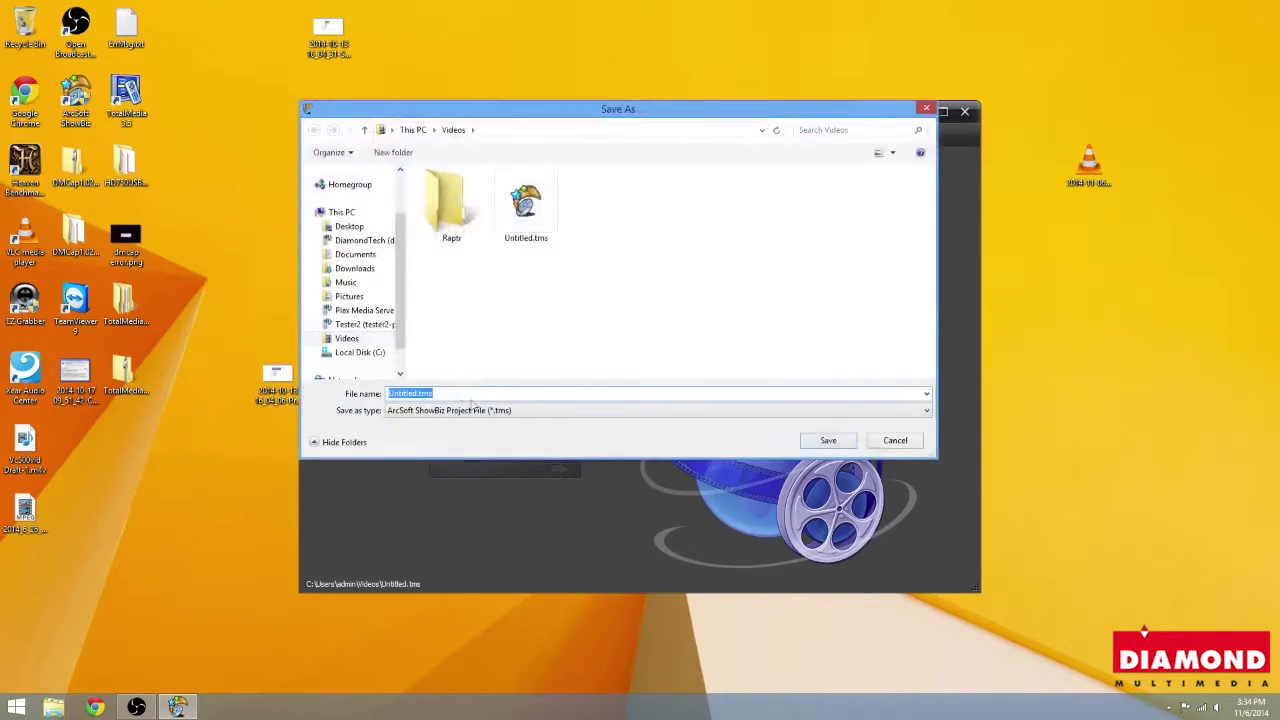
Save the project as Untitled.tms in Videos, replacing the existing file.
{"action": "left_click", "coordinate": [525, 416]}
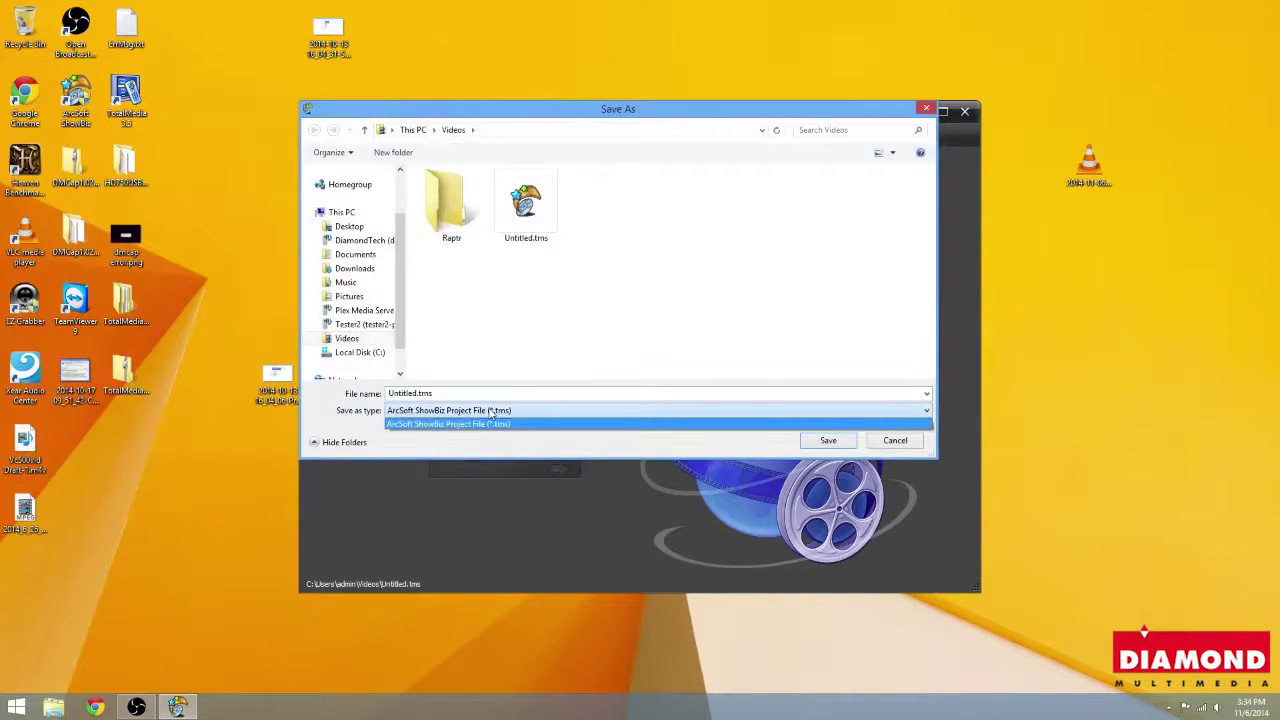
{"action": "left_click", "coordinate": [497, 416]}
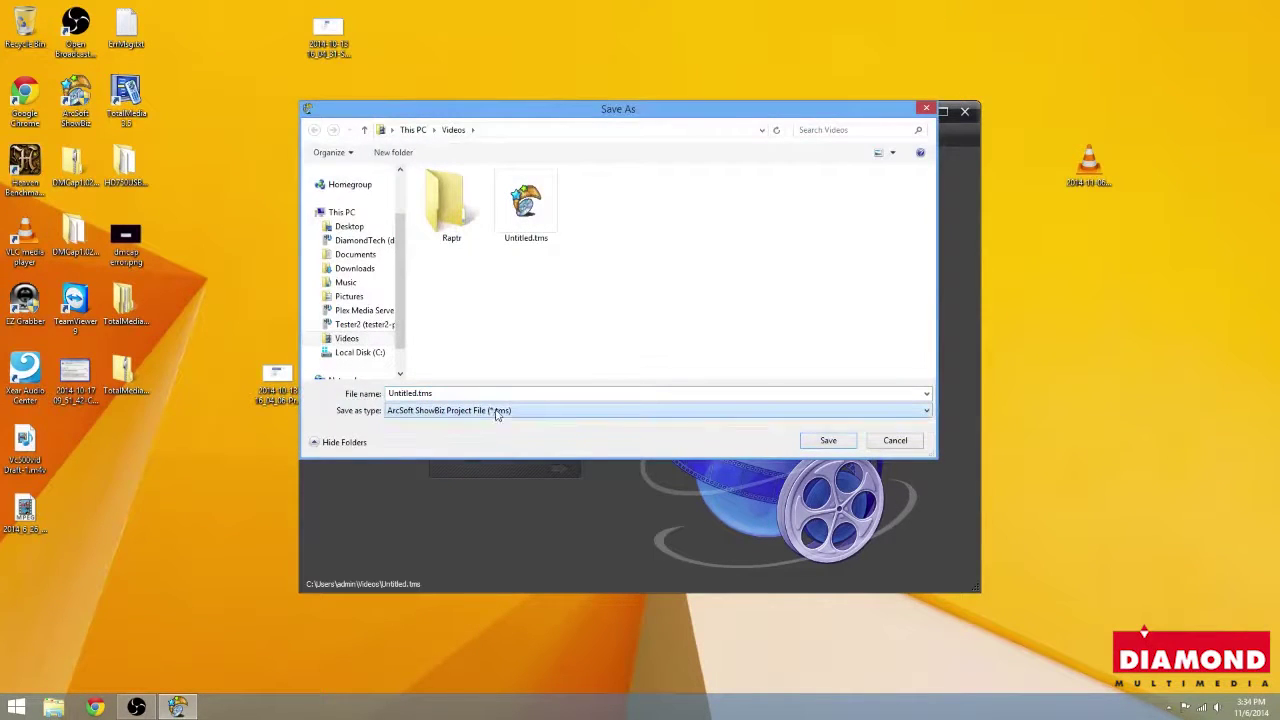
{"action": "left_click", "coordinate": [828, 441]}
{"action": "left_click", "coordinate": [828, 441]}
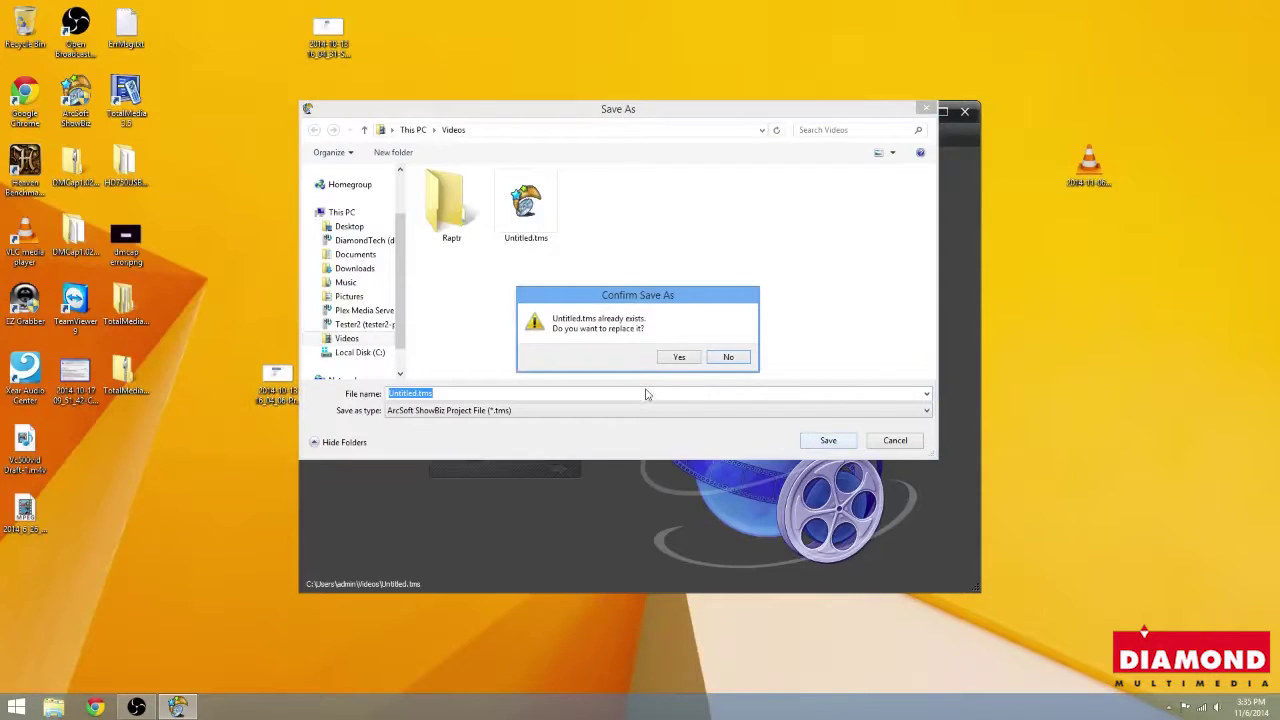
{"action": "left_click", "coordinate": [679, 358]}
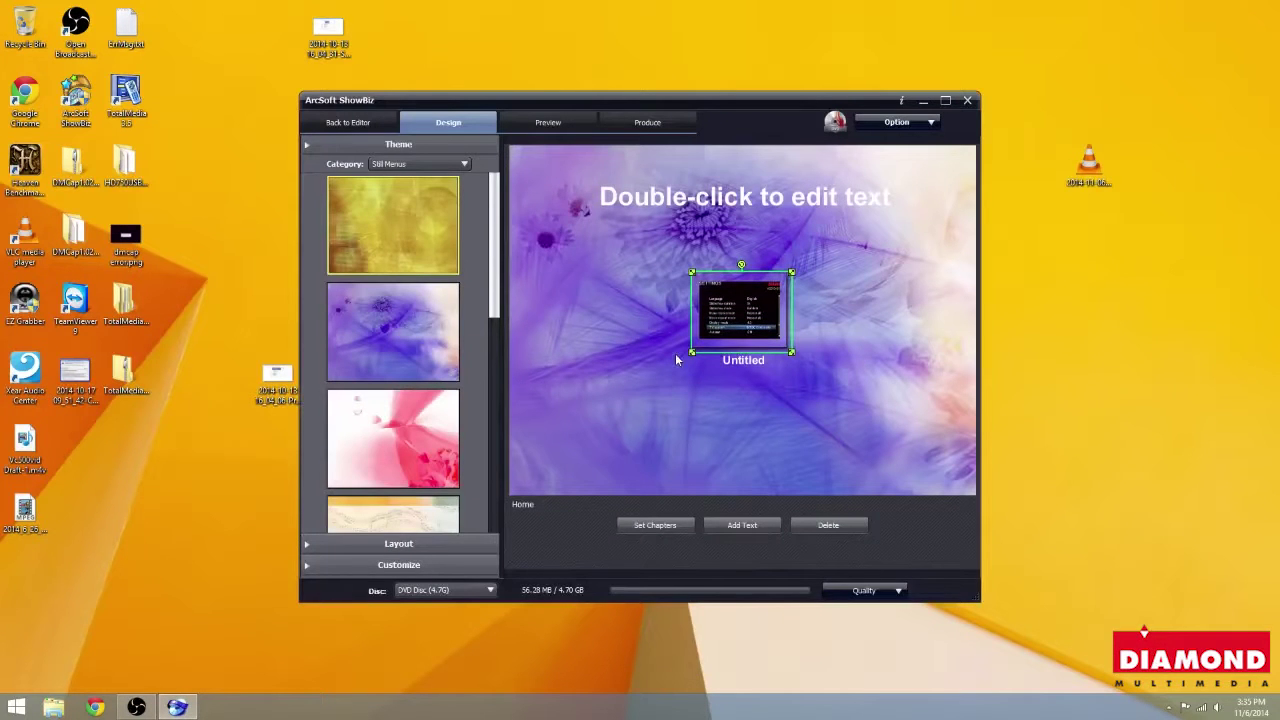
Change the DVD menu title text to 'Diamond'.
{"action": "left_click", "coordinate": [742, 526]}
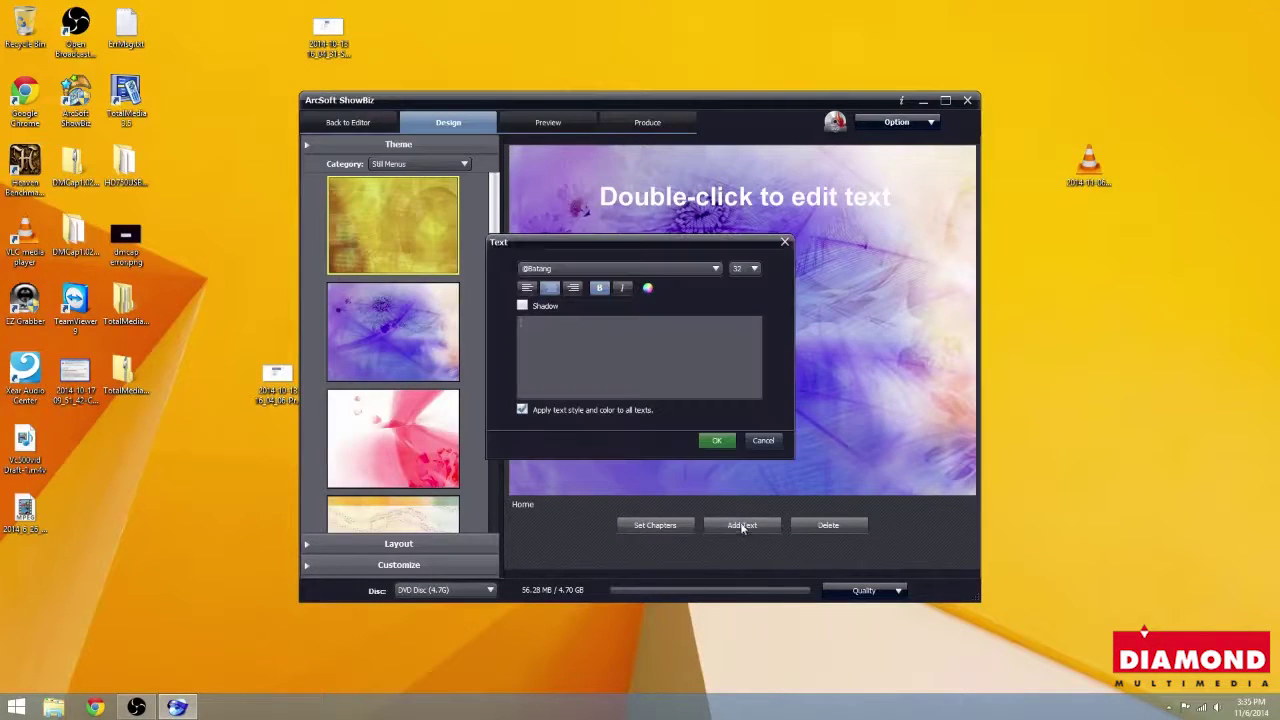
{"action": "left_click", "coordinate": [717, 441]}
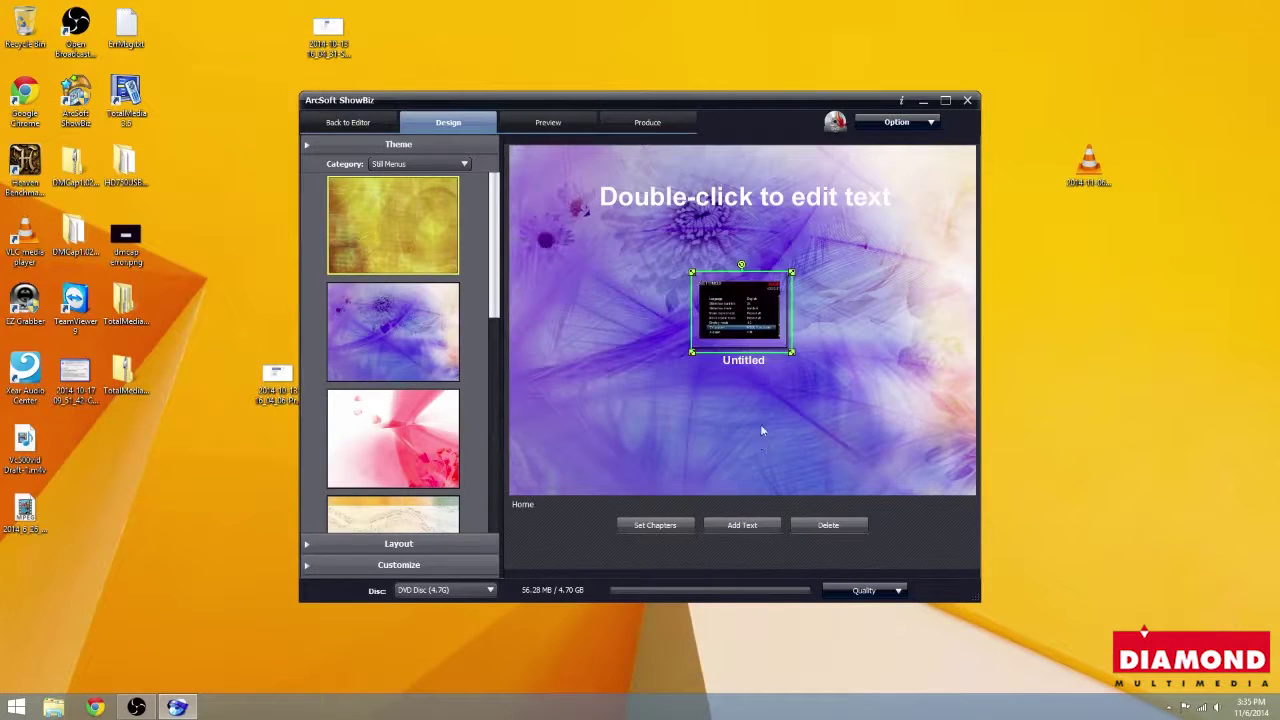
{"action": "left_click", "coordinate": [799, 199]}
{"action": "double_click", "coordinate": [800, 200]}
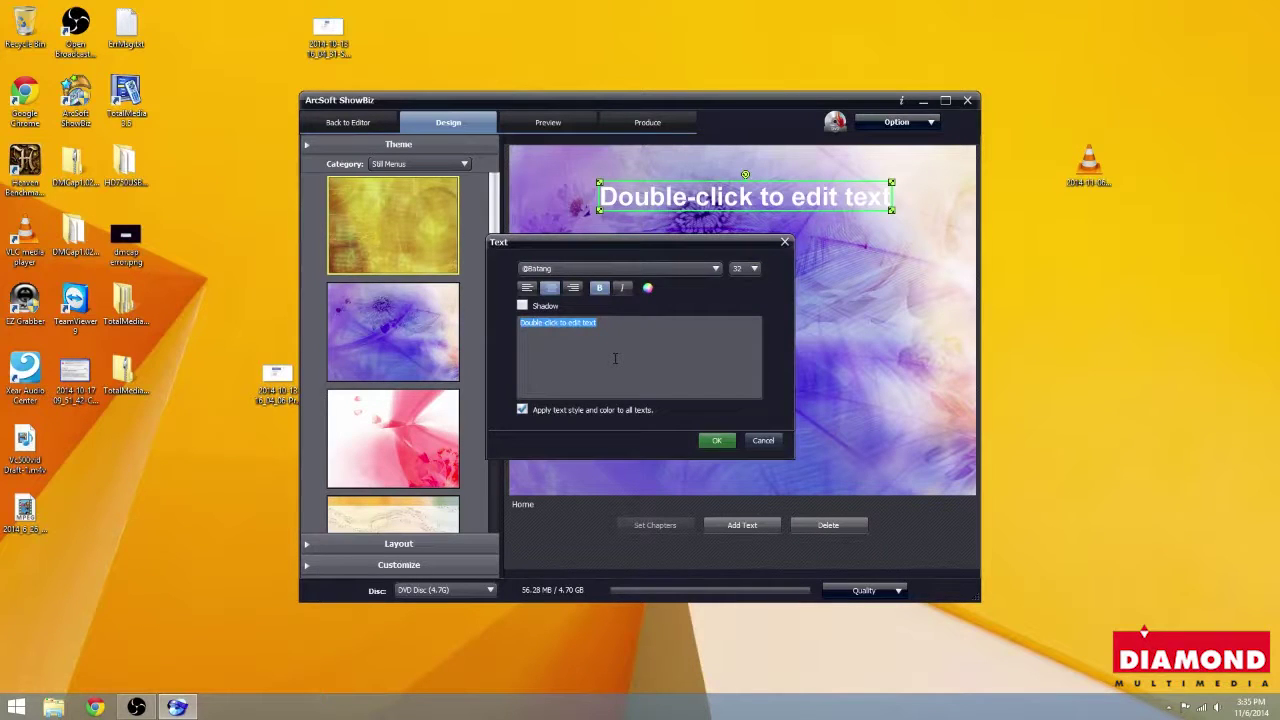
{"action": "type", "text": "D"}
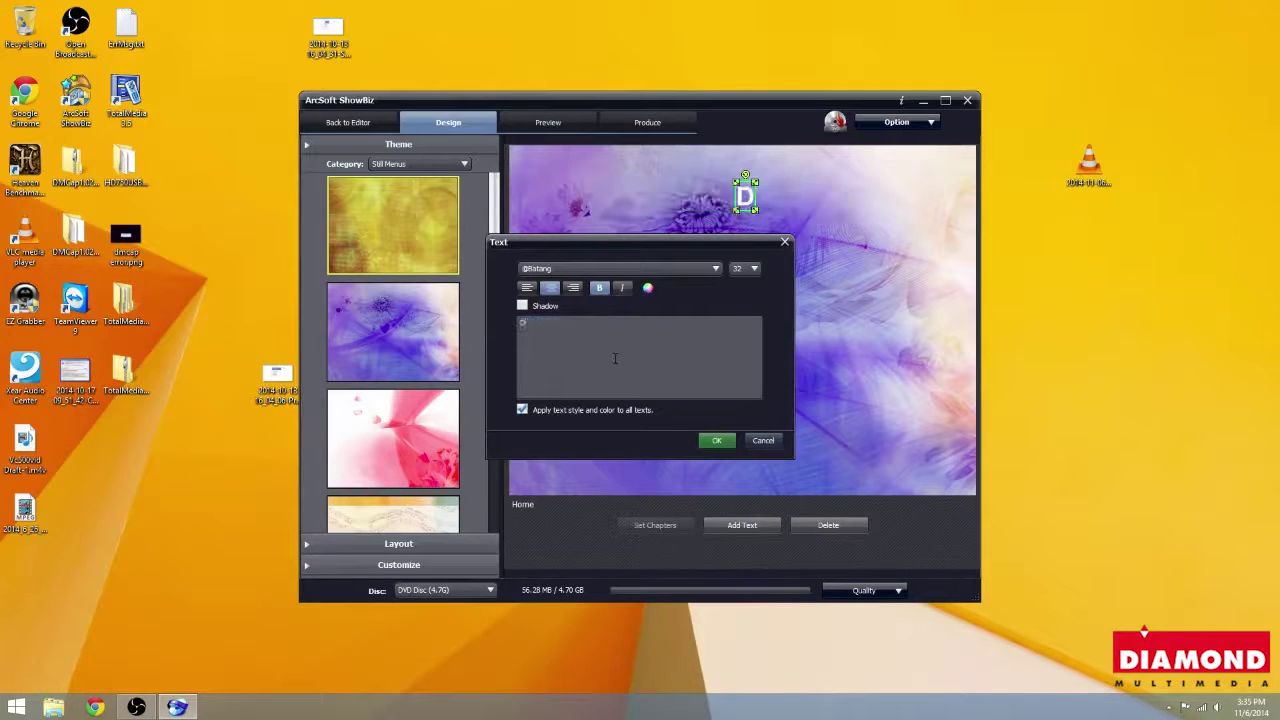
{"action": "type", "text": "iamond"}
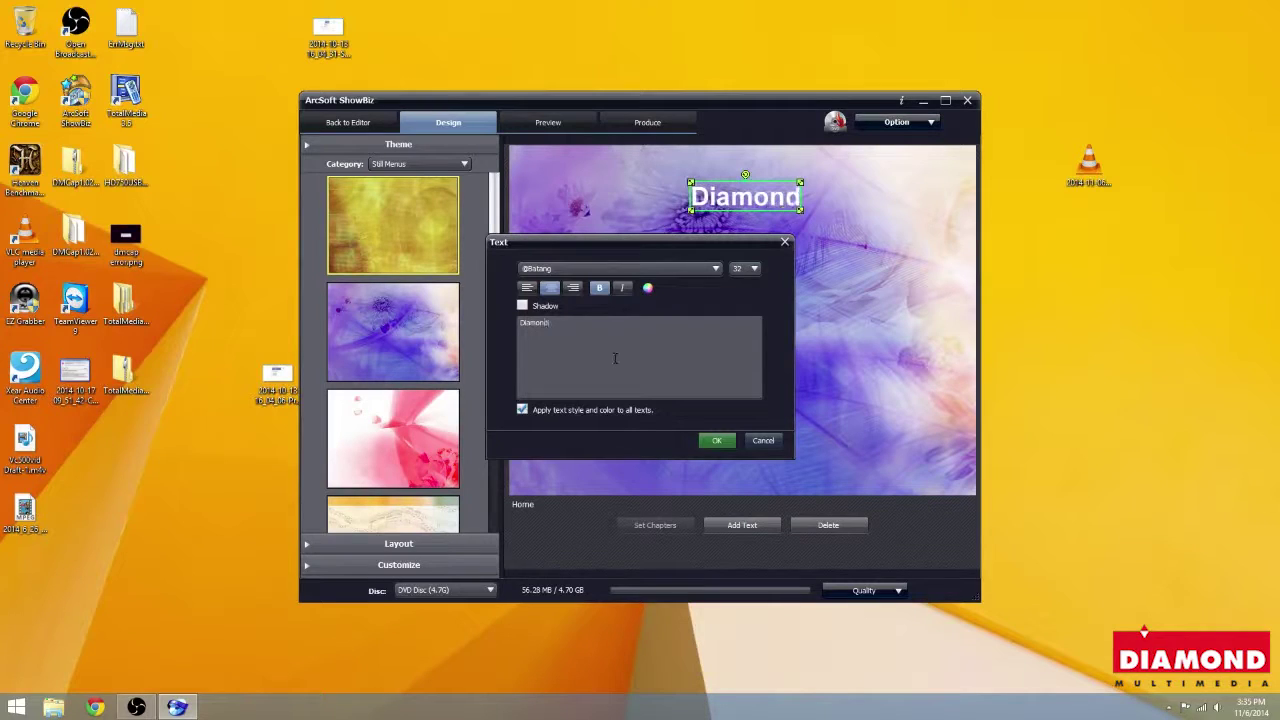
{"action": "left_click", "coordinate": [716, 440]}
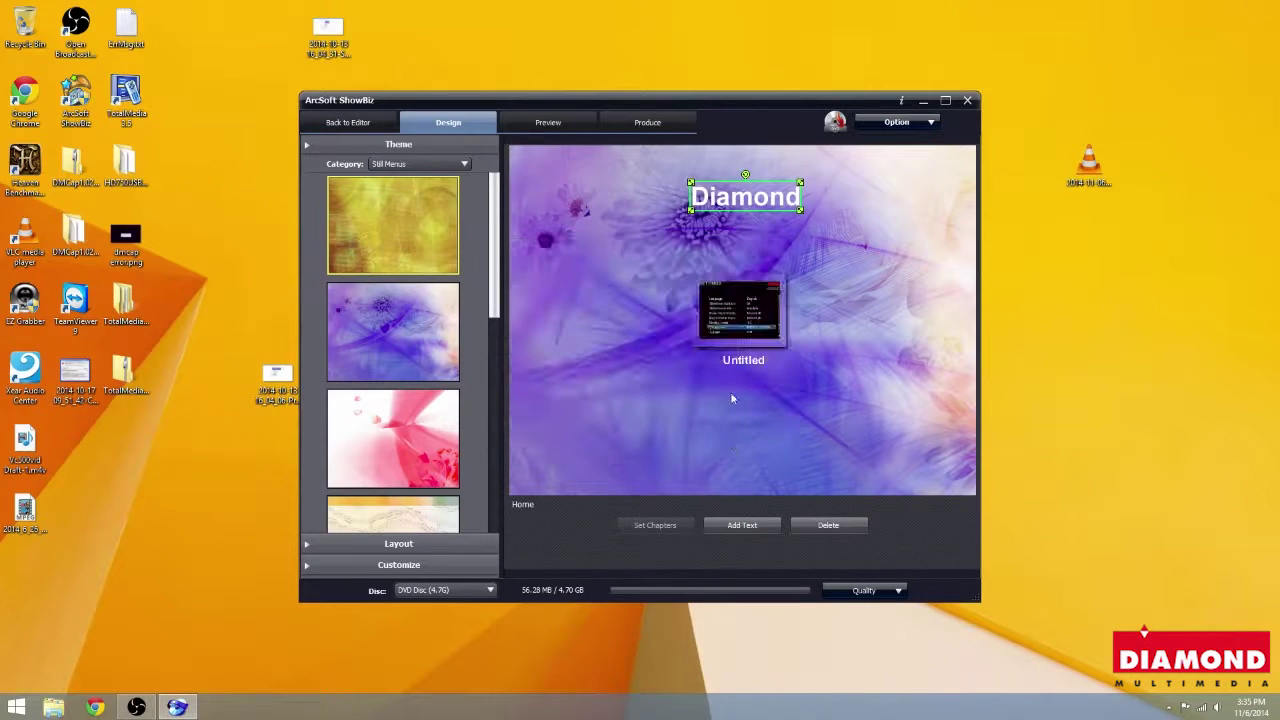
Enlarge the clip thumbnail on the Diamond menu and reposition it.
{"action": "left_click", "coordinate": [728, 306]}
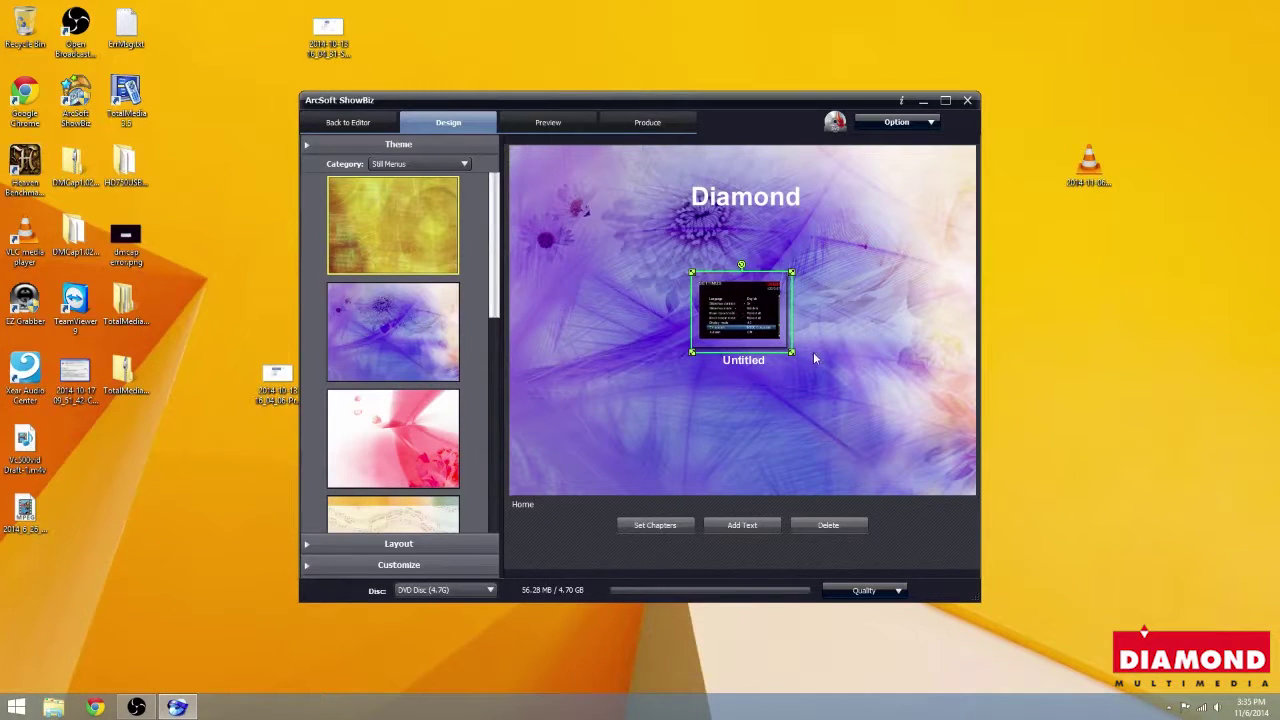
{"action": "left_click_drag", "start_coordinate": [797, 377], "coordinate": [906, 449]}
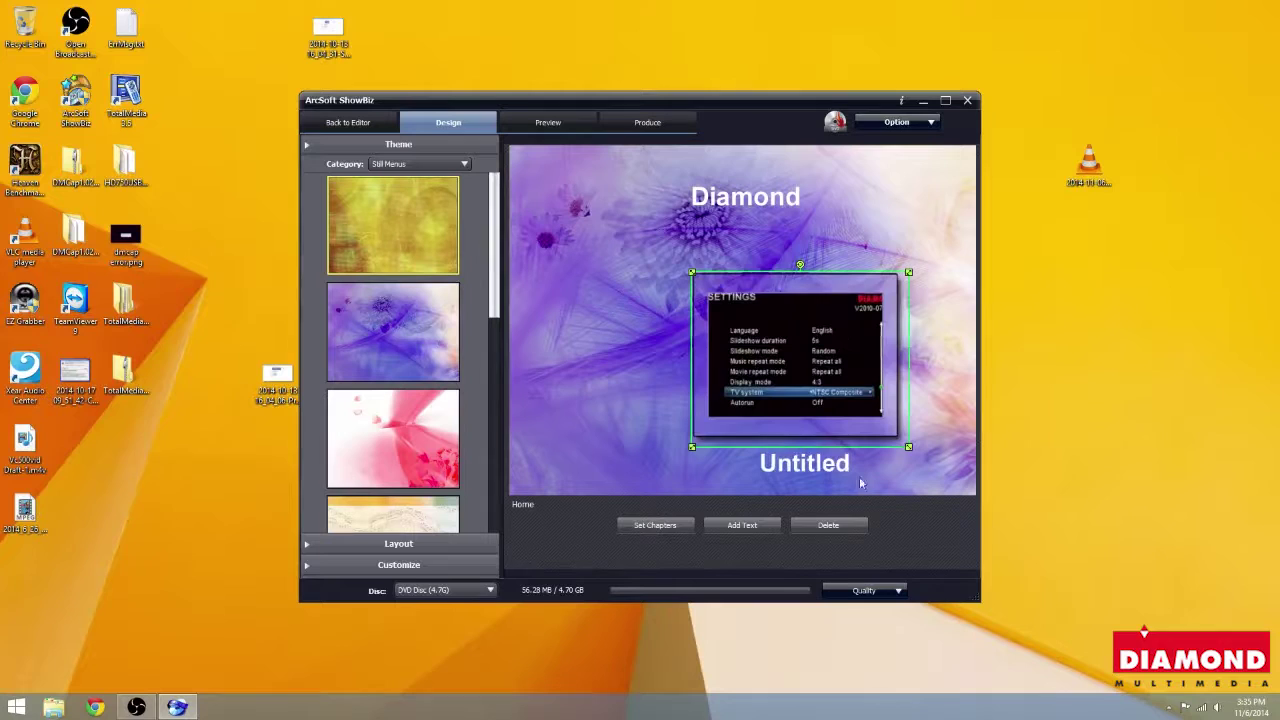
{"action": "left_click_drag", "start_coordinate": [801, 368], "coordinate": [746, 344]}
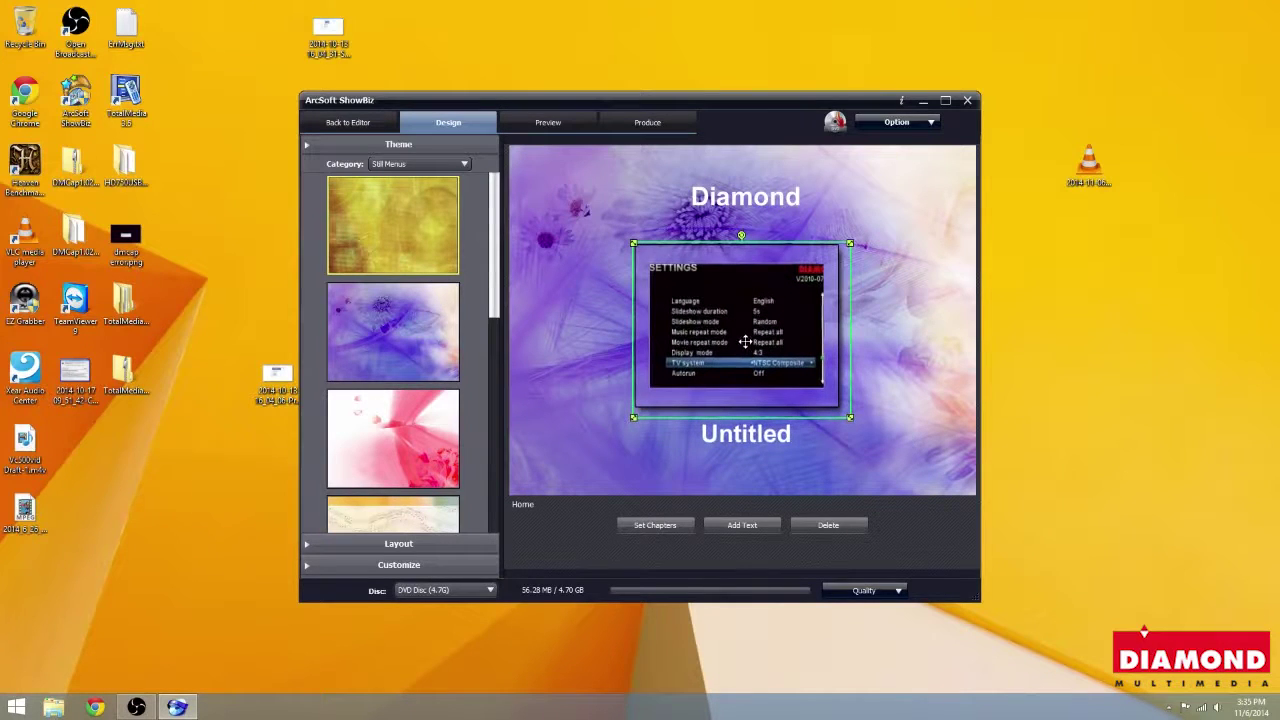
Set chapter points at about 1 s and 7 s, yielding Untitled_1 through Untitled_3.
{"action": "left_click", "coordinate": [656, 526]}
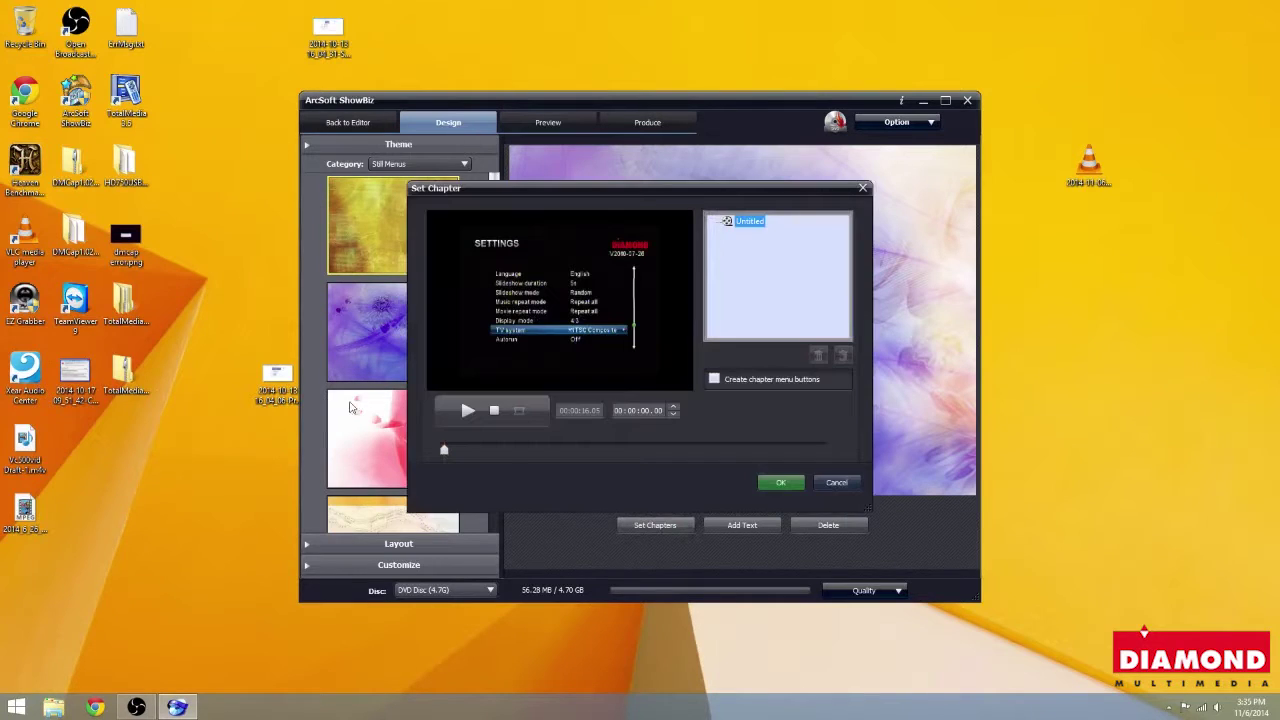
{"action": "left_click_drag", "start_coordinate": [444, 452], "coordinate": [508, 455]}
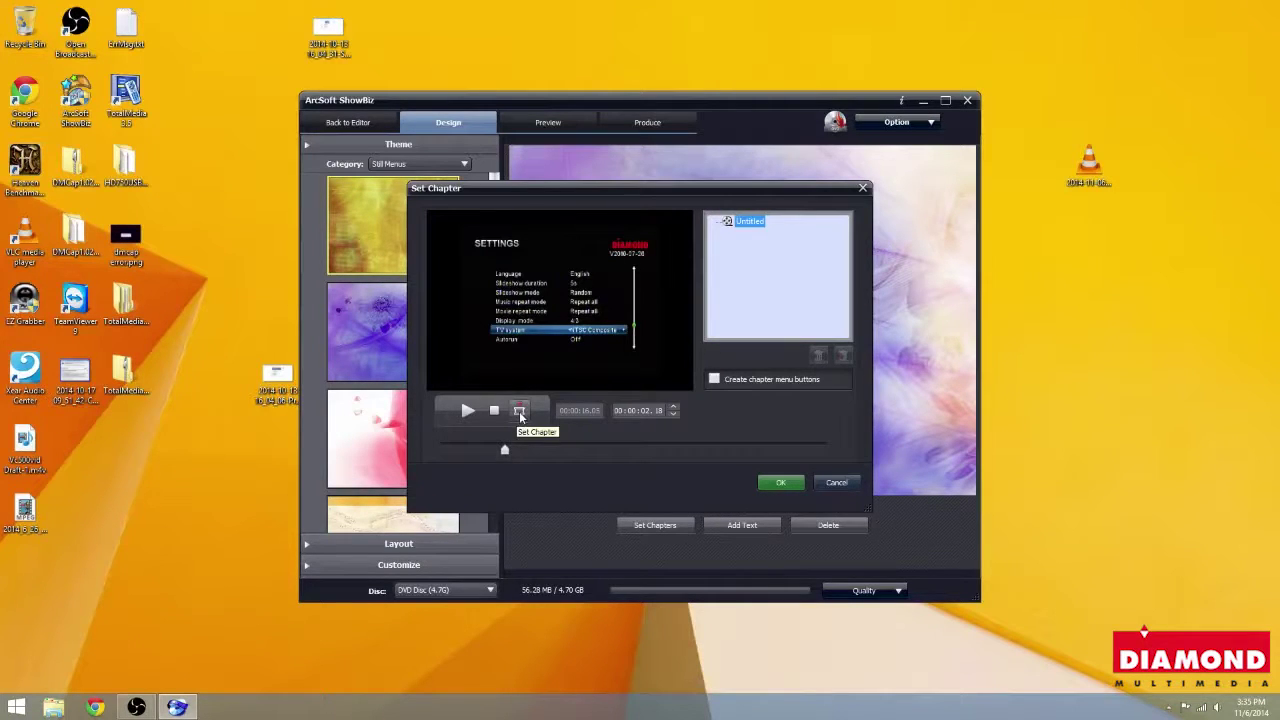
{"action": "left_click", "coordinate": [520, 412]}
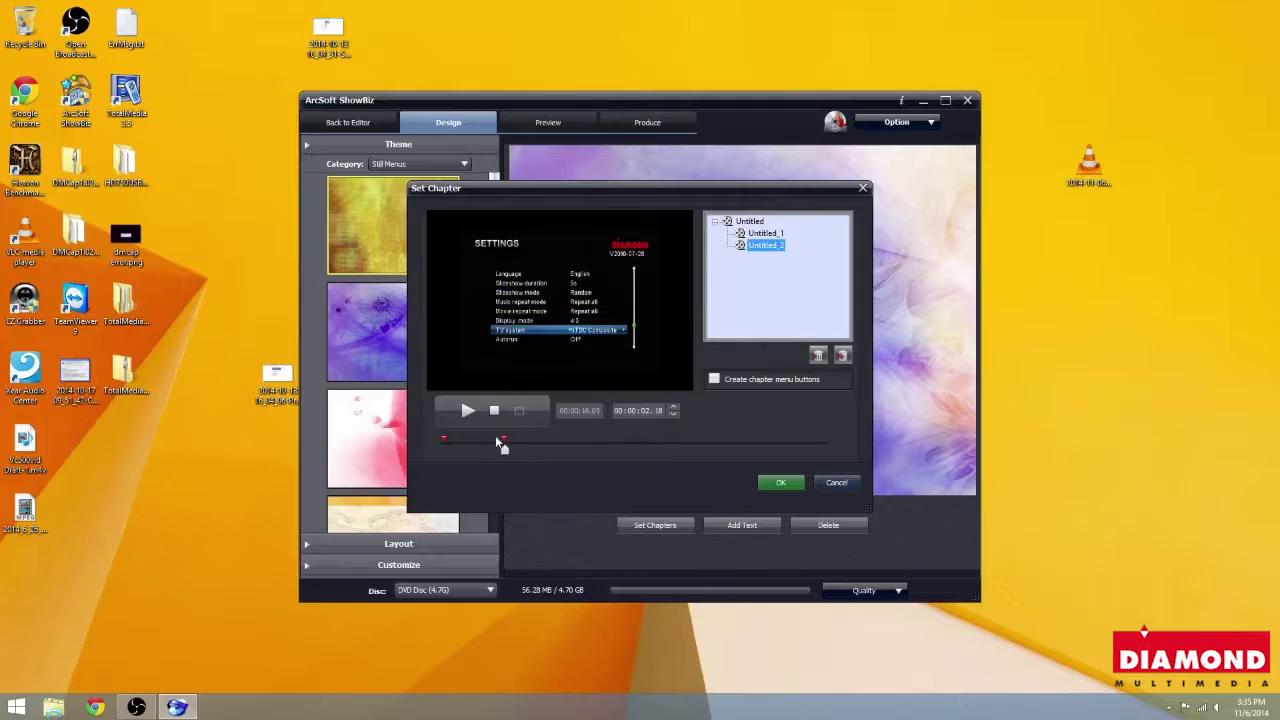
{"action": "mouse_move", "coordinate": [504, 447]}
{"action": "left_mouse_down"}
{"action": "mouse_move", "coordinate": [600, 459]}
{"action": "mouse_move", "coordinate": [591, 471]}
{"action": "mouse_move", "coordinate": [587, 461]}
{"action": "left_mouse_up"}
{"action": "left_click", "coordinate": [519, 412]}
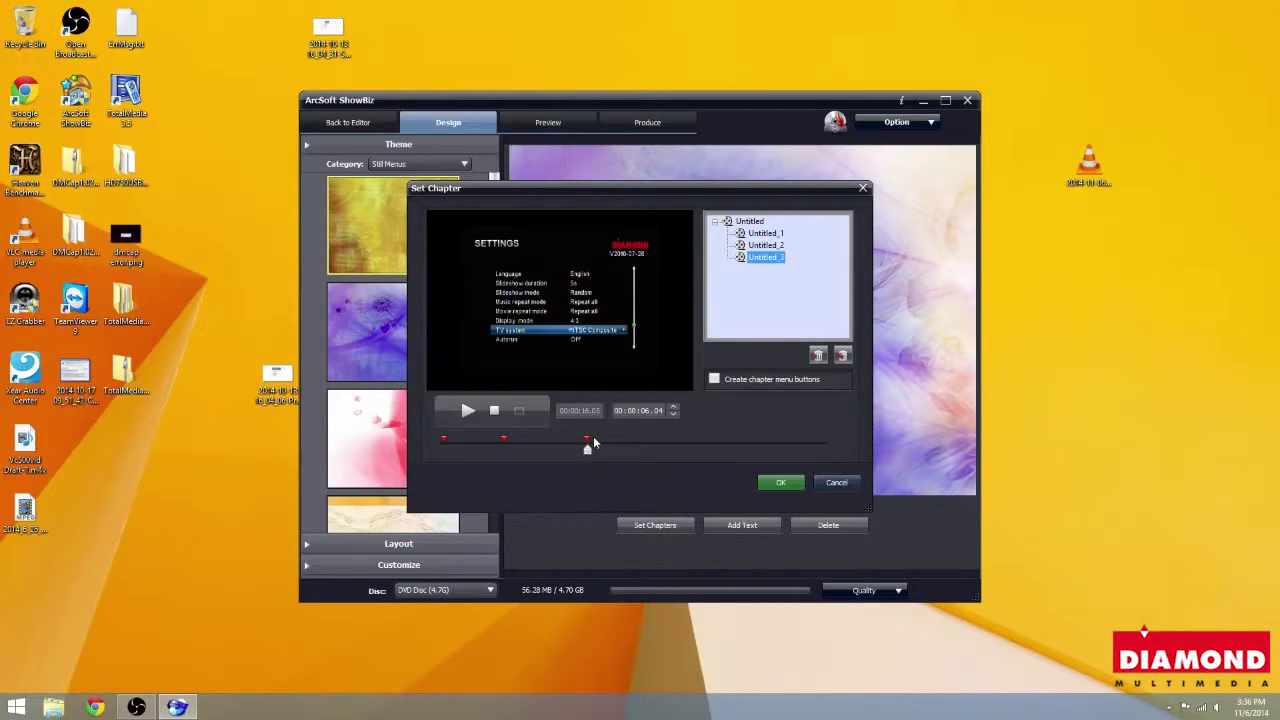
{"action": "left_click", "coordinate": [771, 484]}
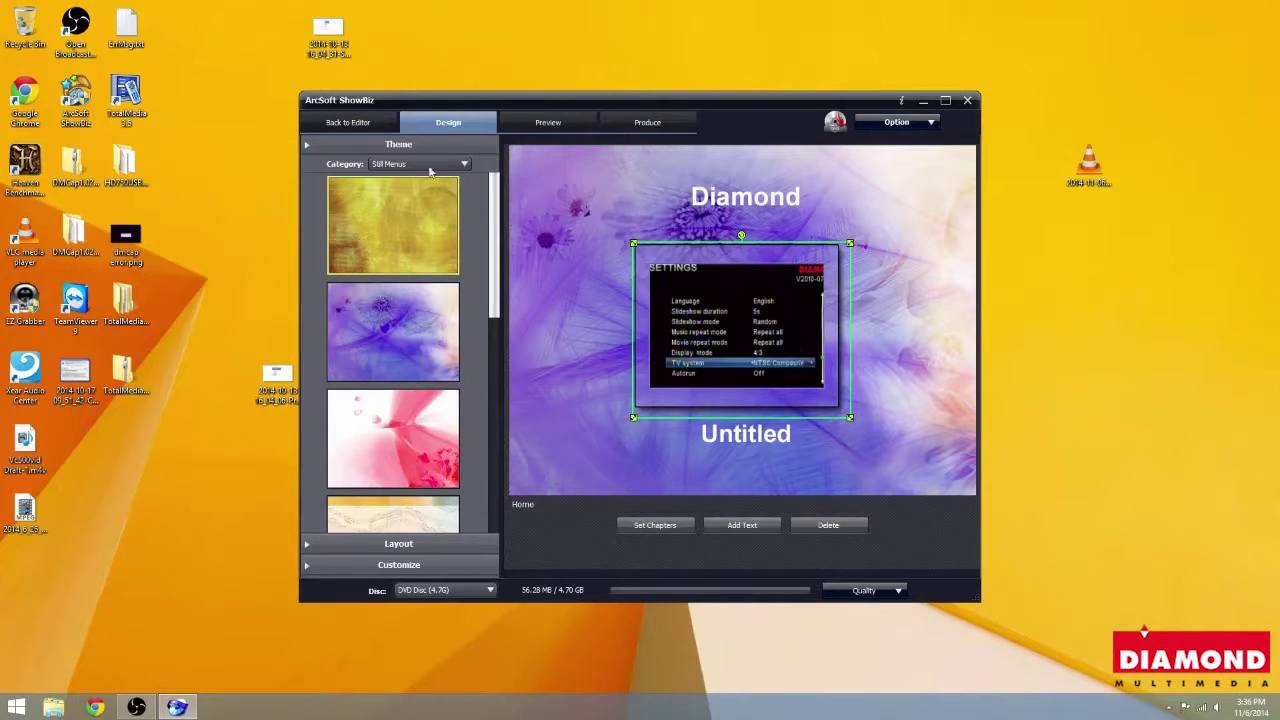
Apply the pink menu theme and preview the disc menu, dismissing the quality warning.
{"action": "left_click", "coordinate": [404, 232]}
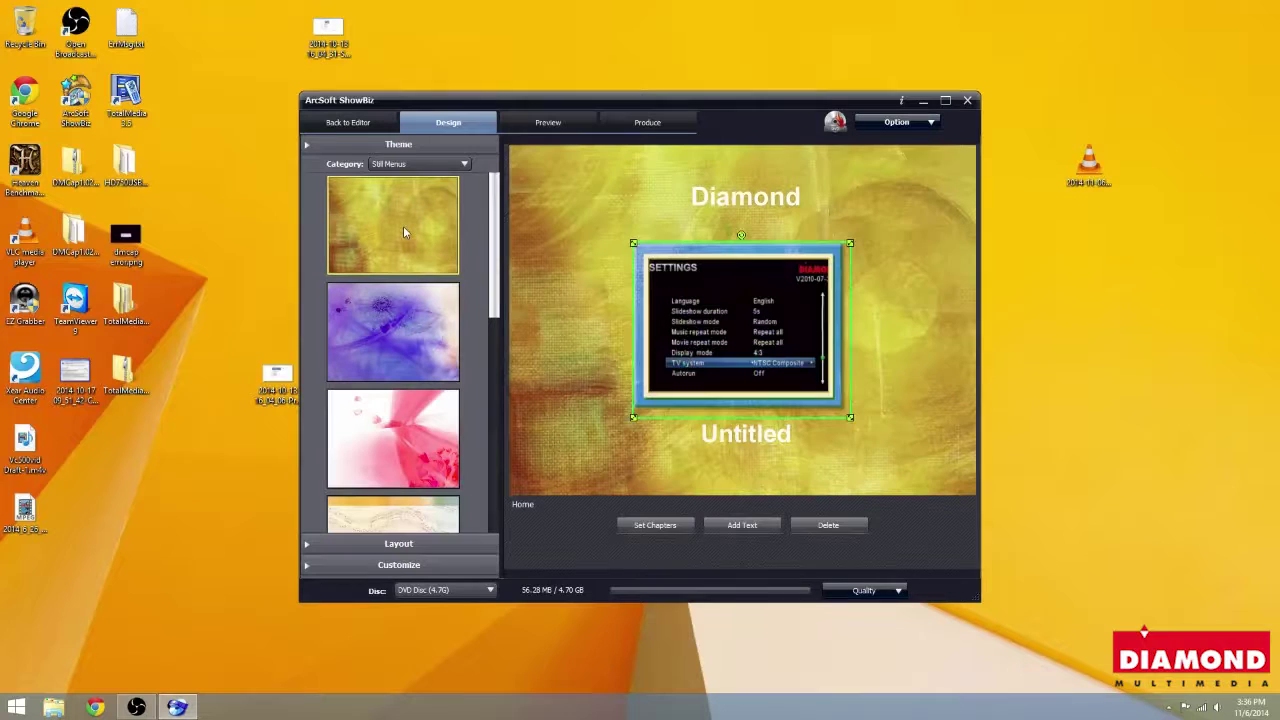
{"action": "left_click", "coordinate": [422, 428]}
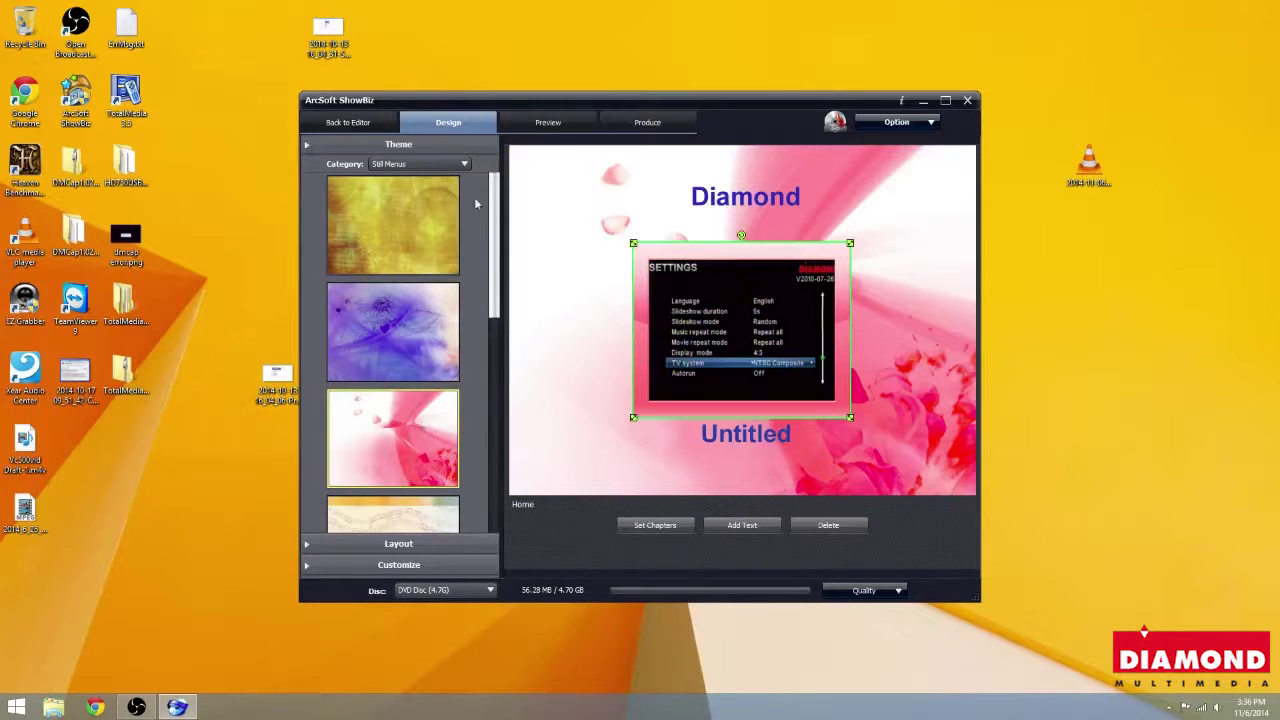
{"action": "left_click", "coordinate": [555, 120]}
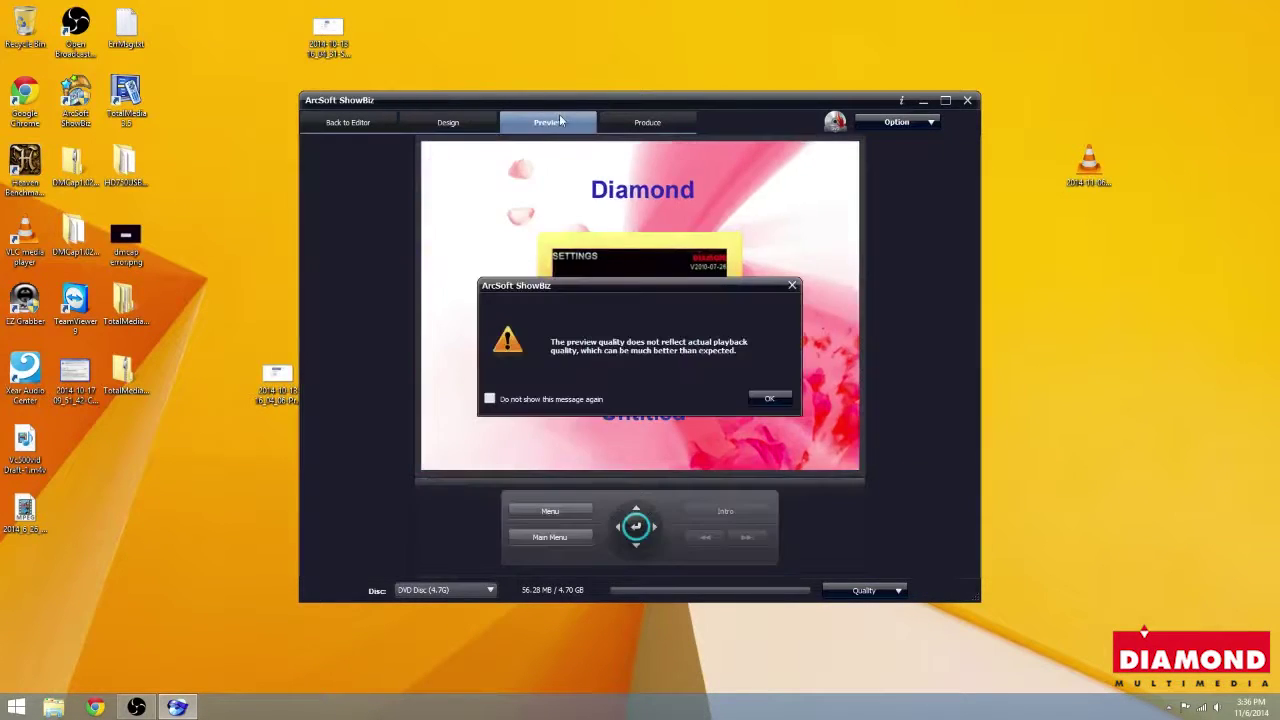
{"action": "left_click", "coordinate": [793, 287]}
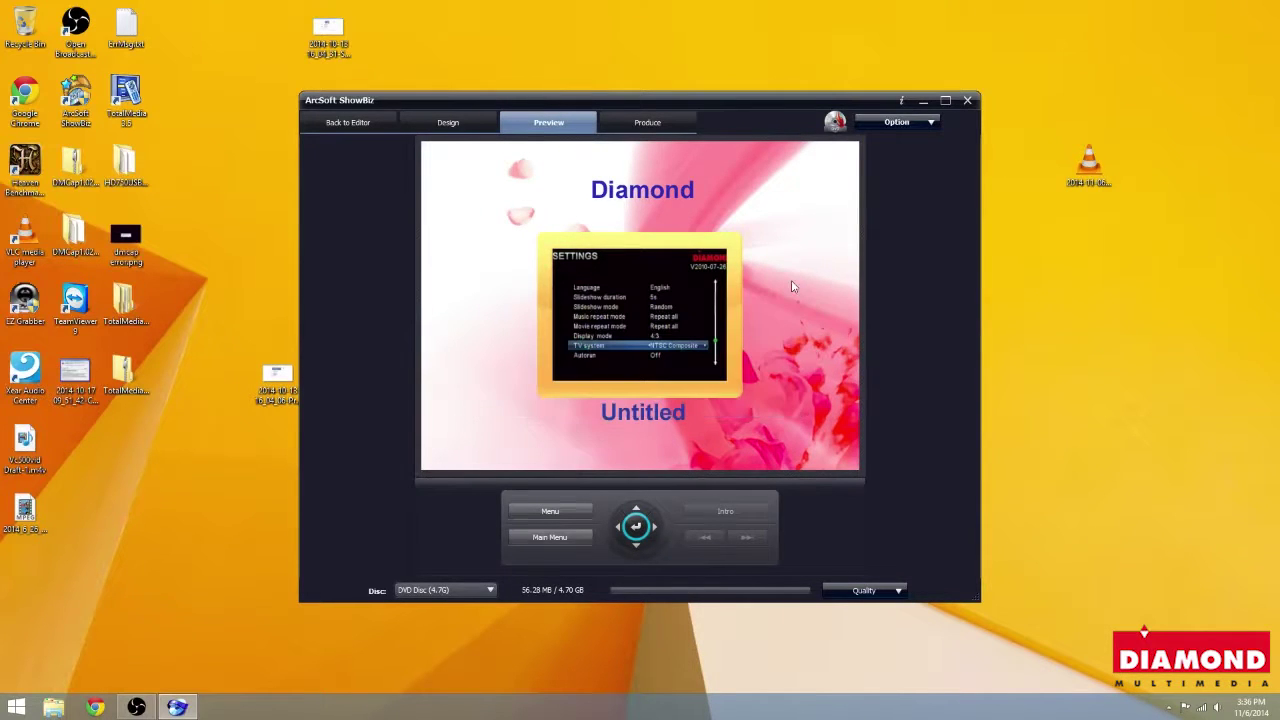
{"action": "left_click", "coordinate": [645, 126]}
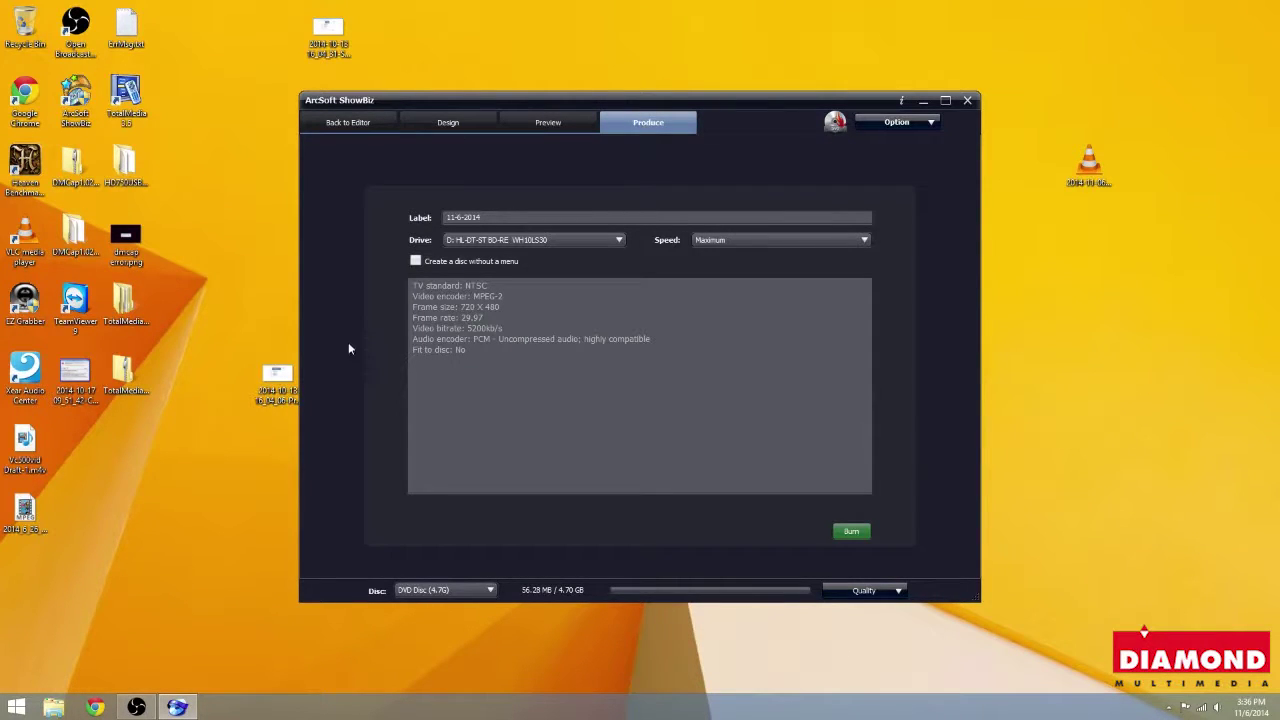
Create the disc without a menu, keep drive D: BD-RE, and select the 11-6-2014 label.
{"action": "left_click", "coordinate": [416, 263]}
{"action": "left_click", "coordinate": [576, 241]}
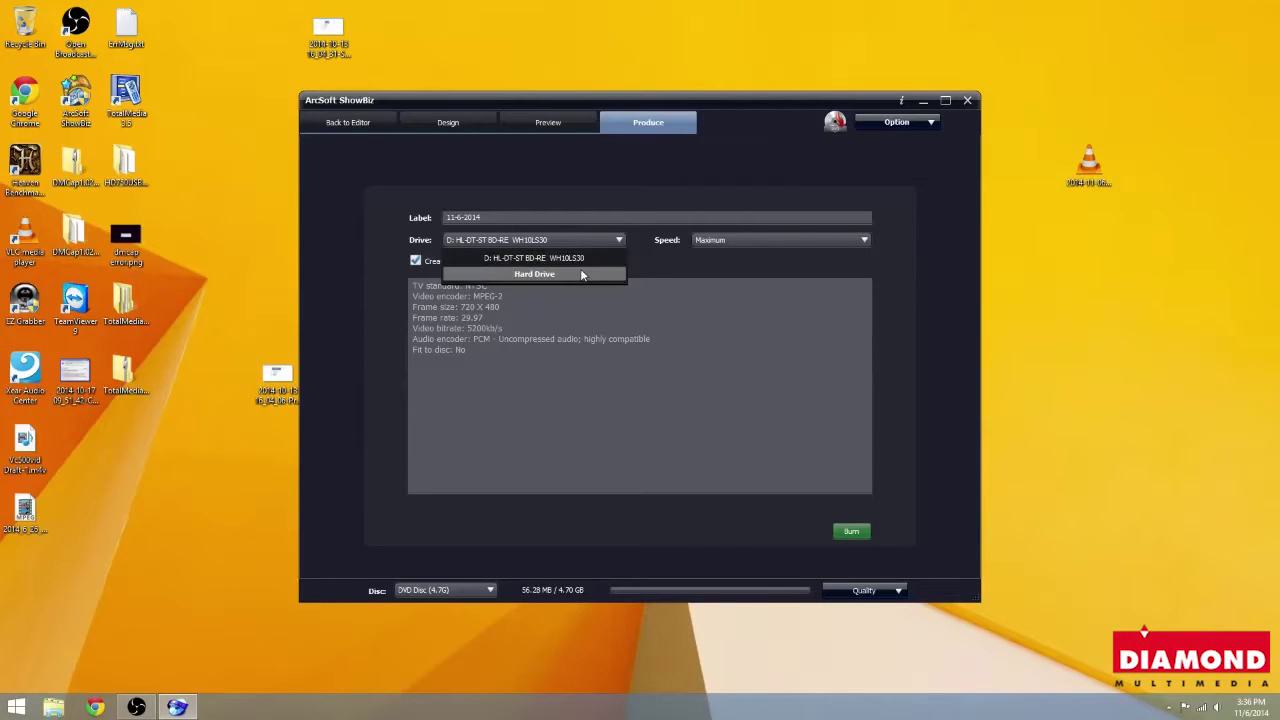
{"action": "left_click", "coordinate": [585, 262]}
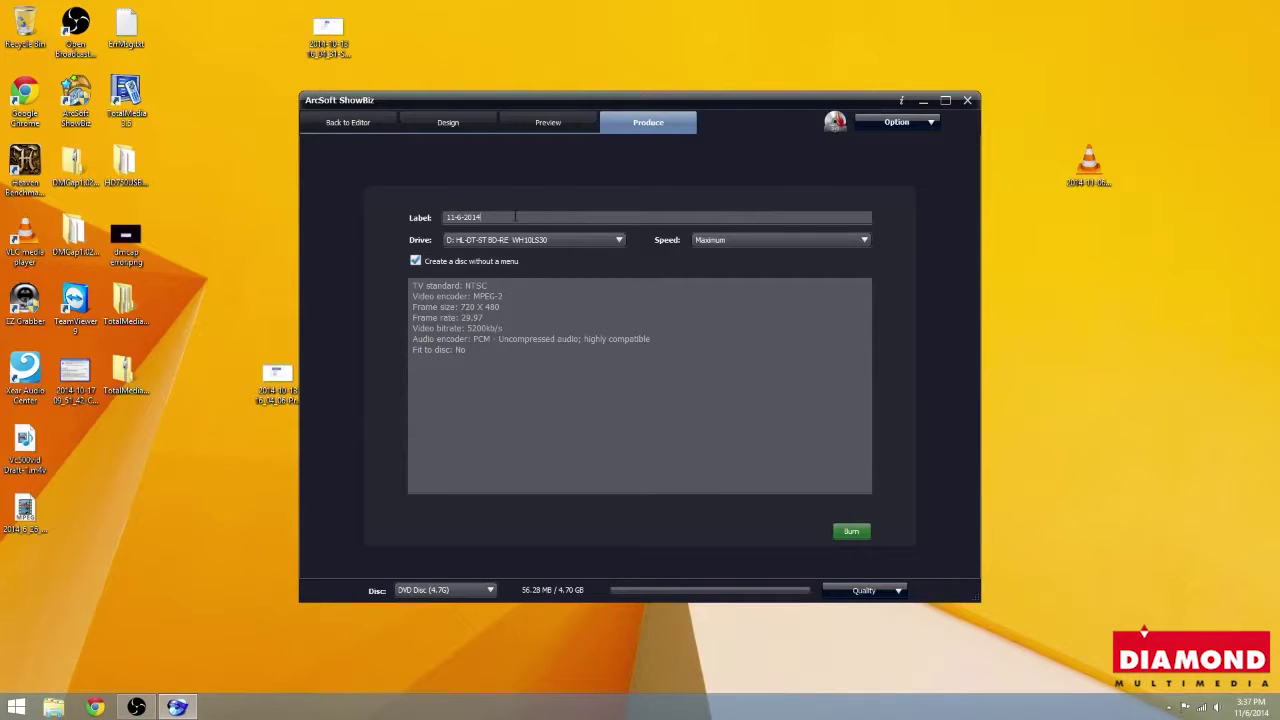
{"action": "left_click_drag", "start_coordinate": [517, 218], "coordinate": [402, 201]}
Keep the disc type at DVD Disc (4.7G), then switch to the Chrome browser.
{"action": "left_click", "coordinate": [457, 590]}
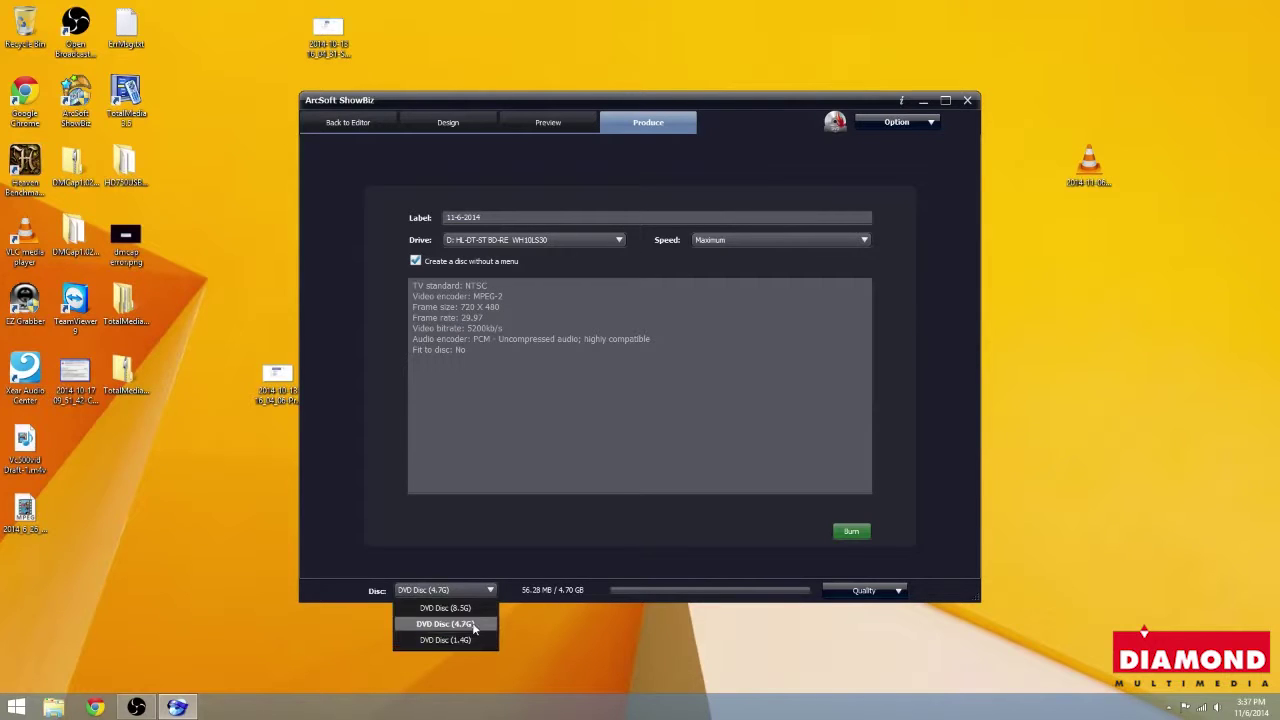
{"action": "left_click", "coordinate": [474, 625]}
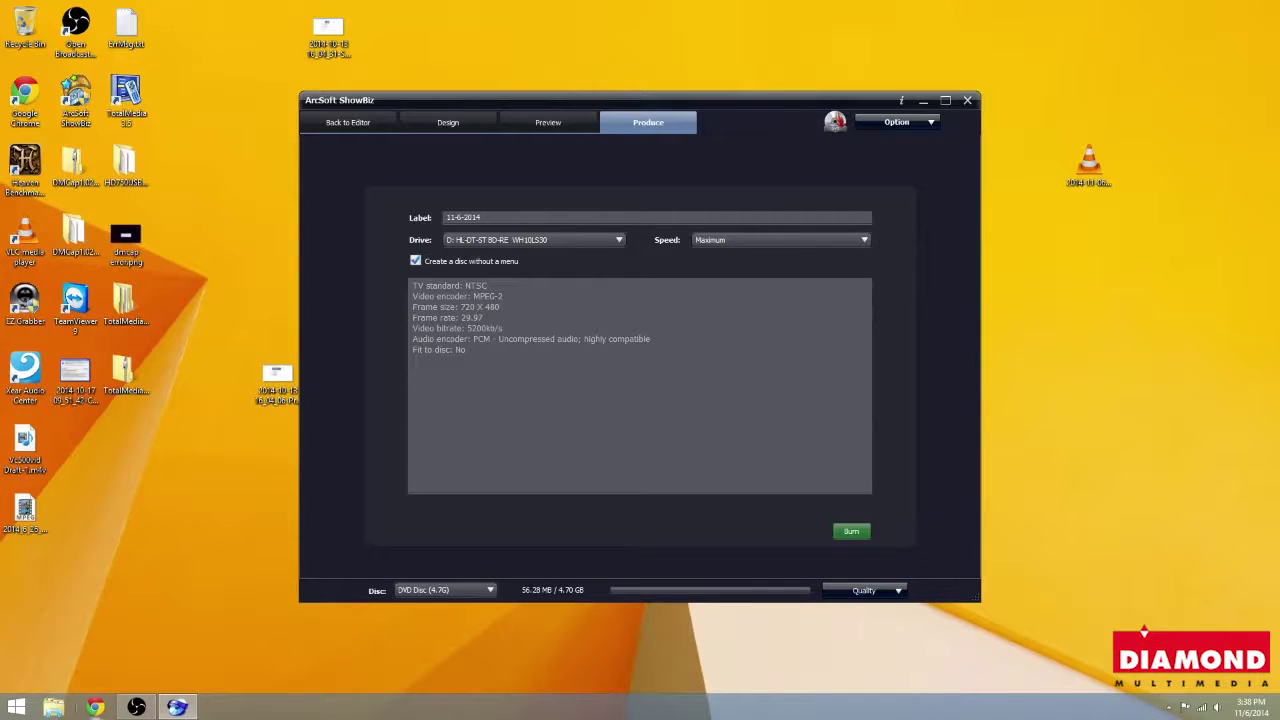
{"action": "left_click", "coordinate": [95, 707]}
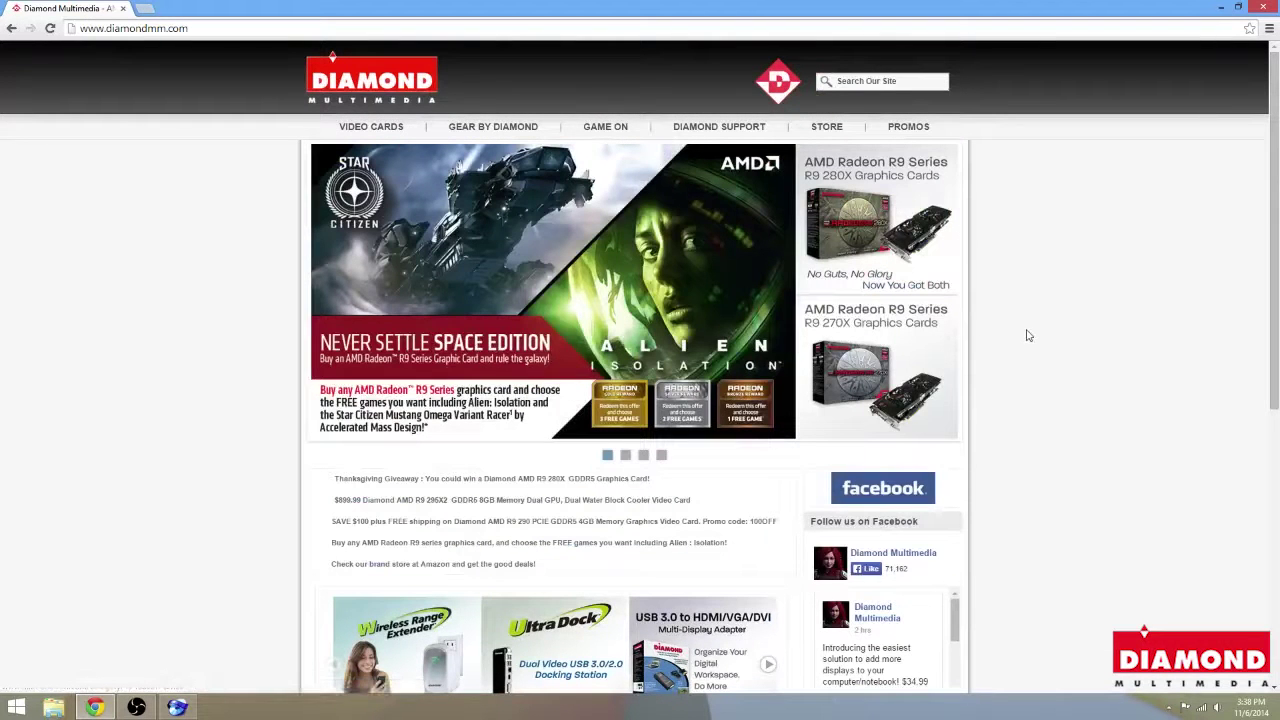
Browse the Diamond Knowledgebase's VC500 FAQs, then go back to the Support Center home page.
{"action": "mouse_move", "coordinate": [737, 133]}
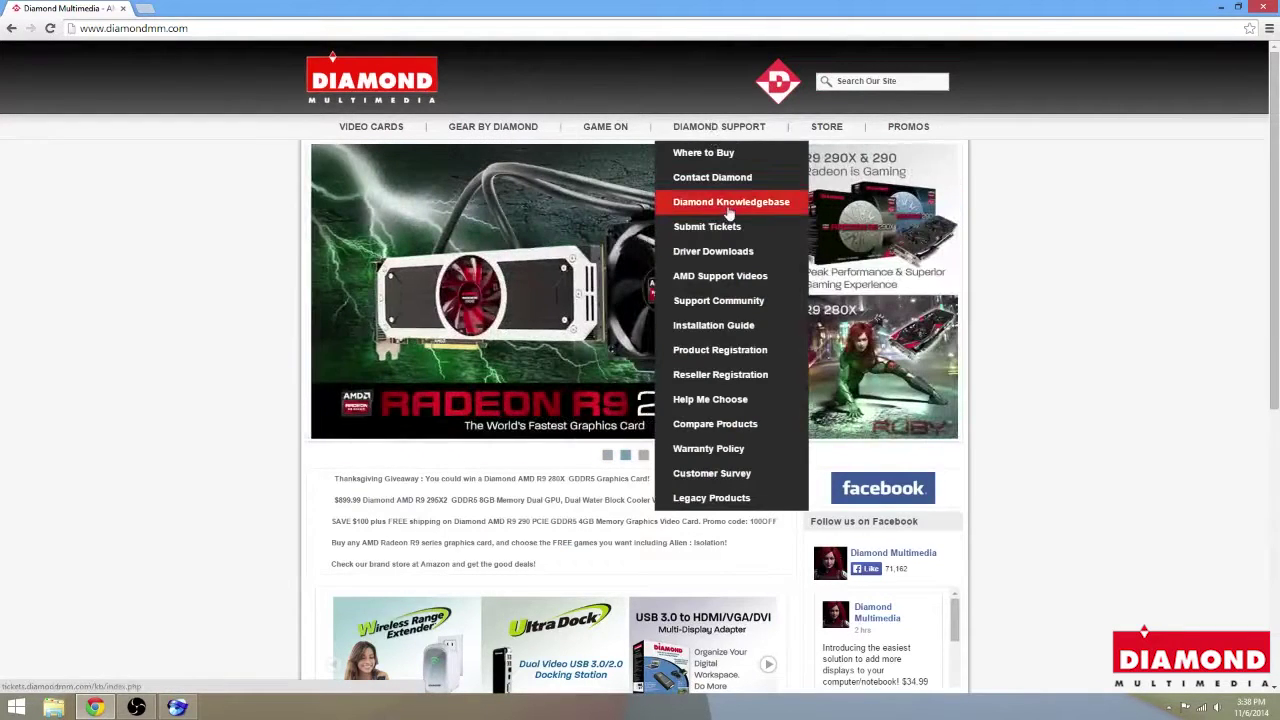
{"action": "left_click", "coordinate": [726, 205]}
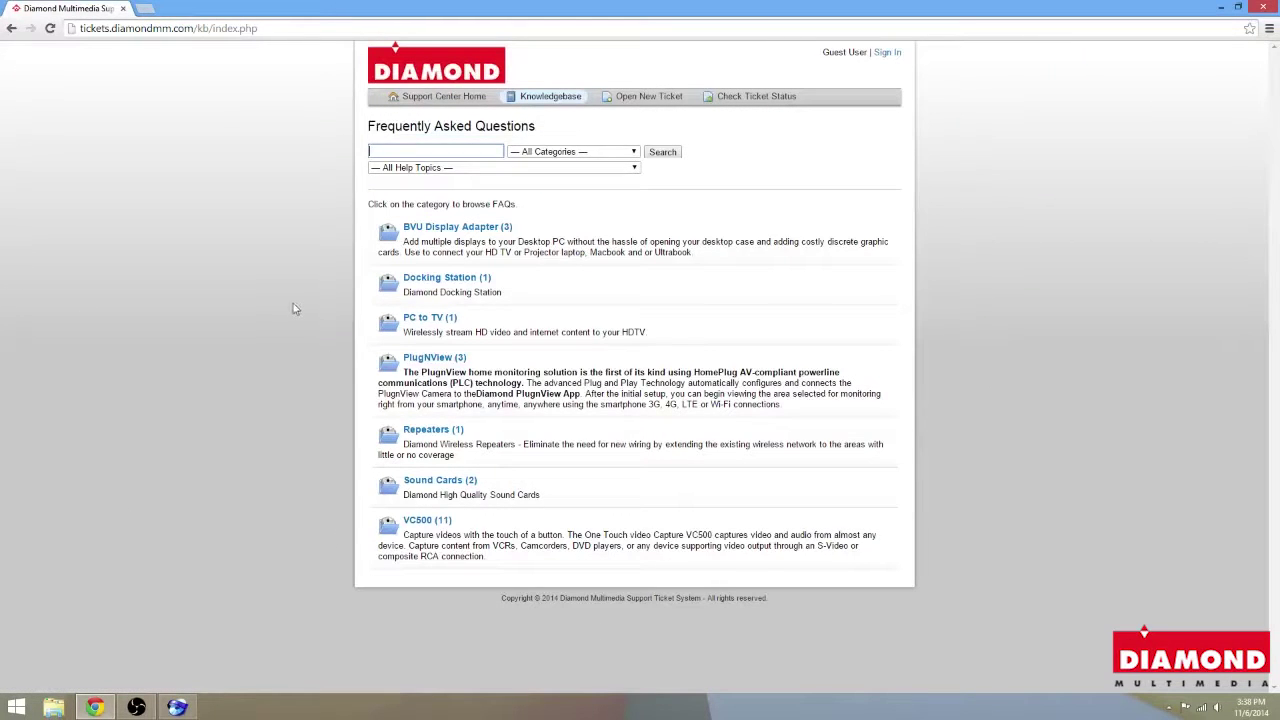
{"action": "left_click", "coordinate": [424, 521]}
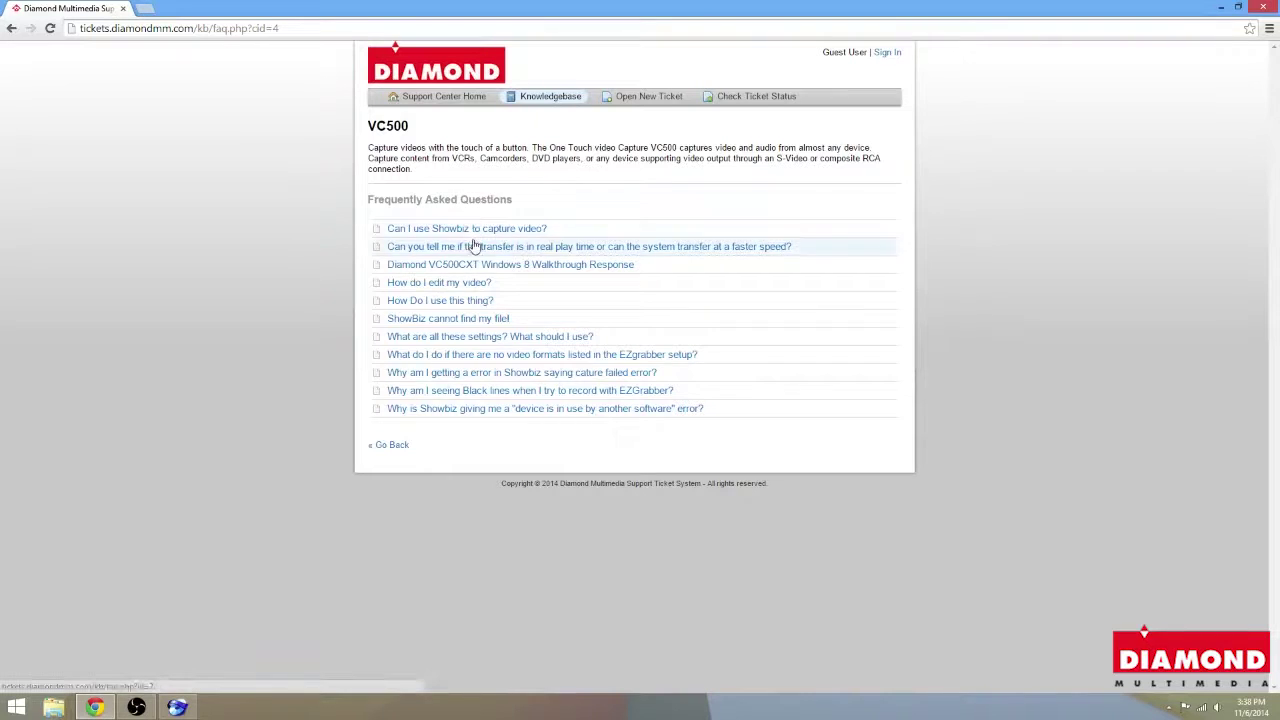
{"action": "left_click", "coordinate": [384, 446]}
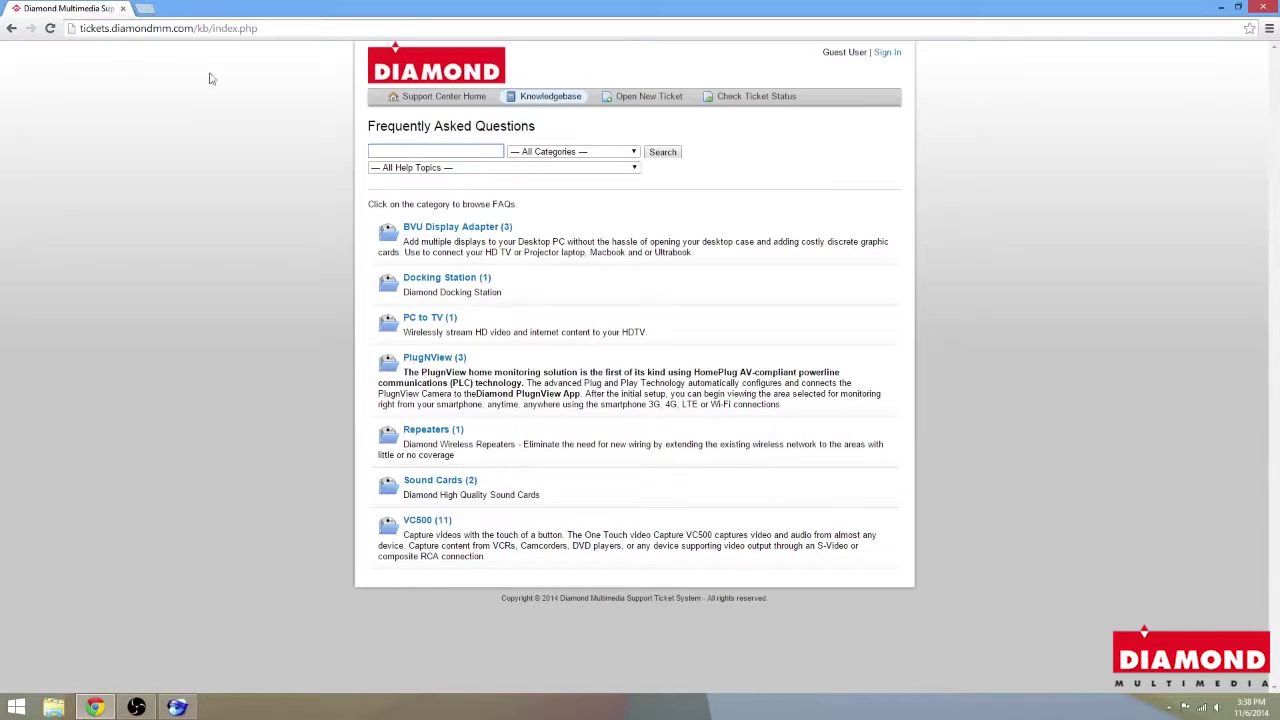
{"action": "double_click", "coordinate": [12, 29]}
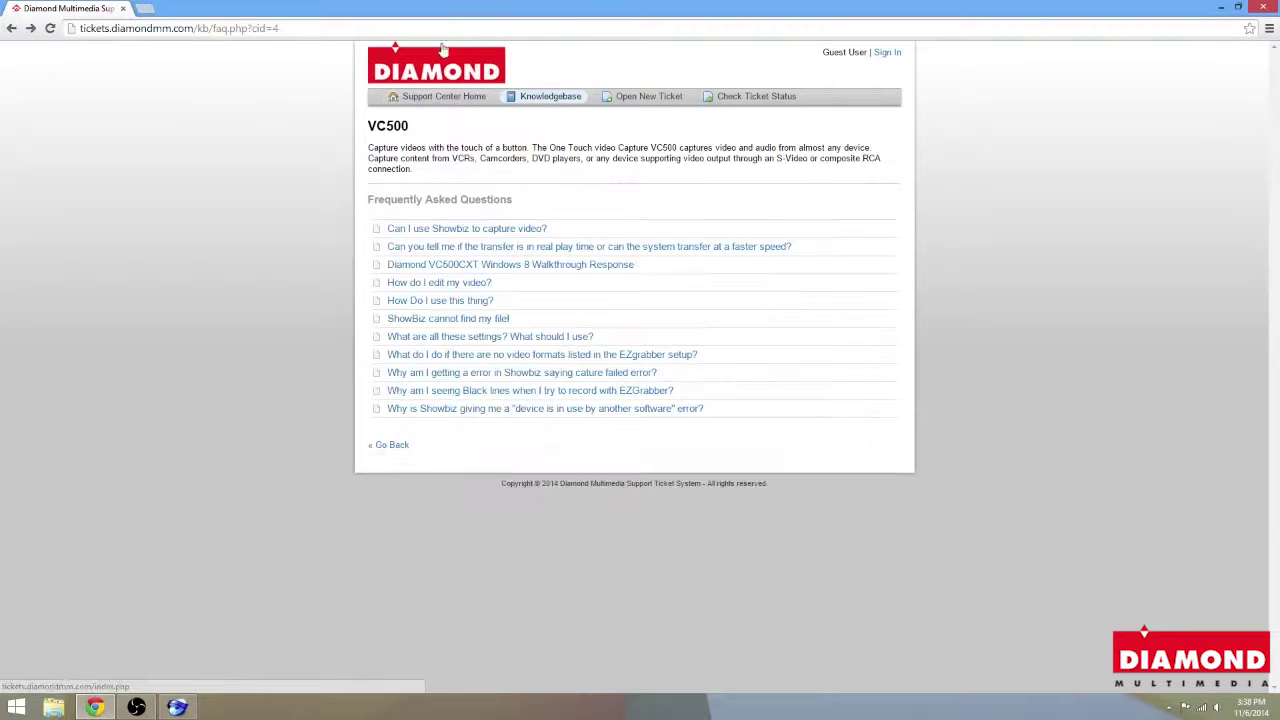